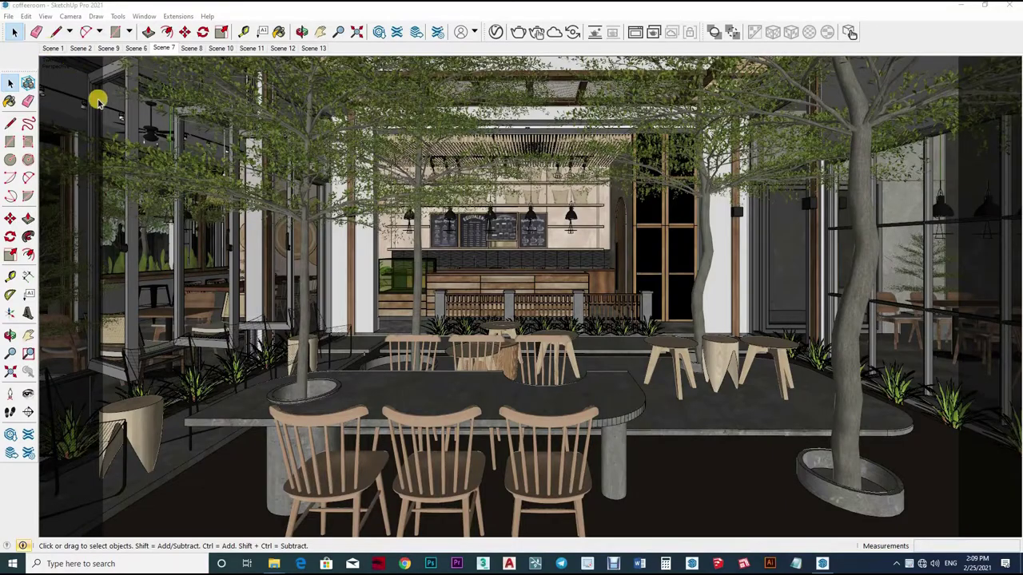
Play the scenes, stop on Scene 7, orbit above the café tables, and launch the V-Ray Asset Editor
left_click(91, 131)
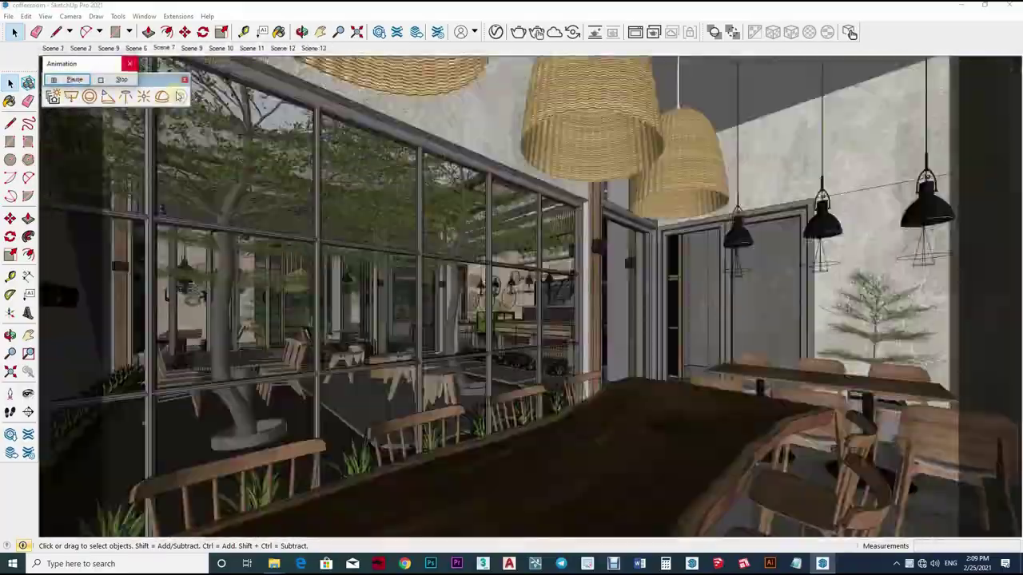
left_click(493, 366)
middle_click_drag(493, 366, 552, 78)
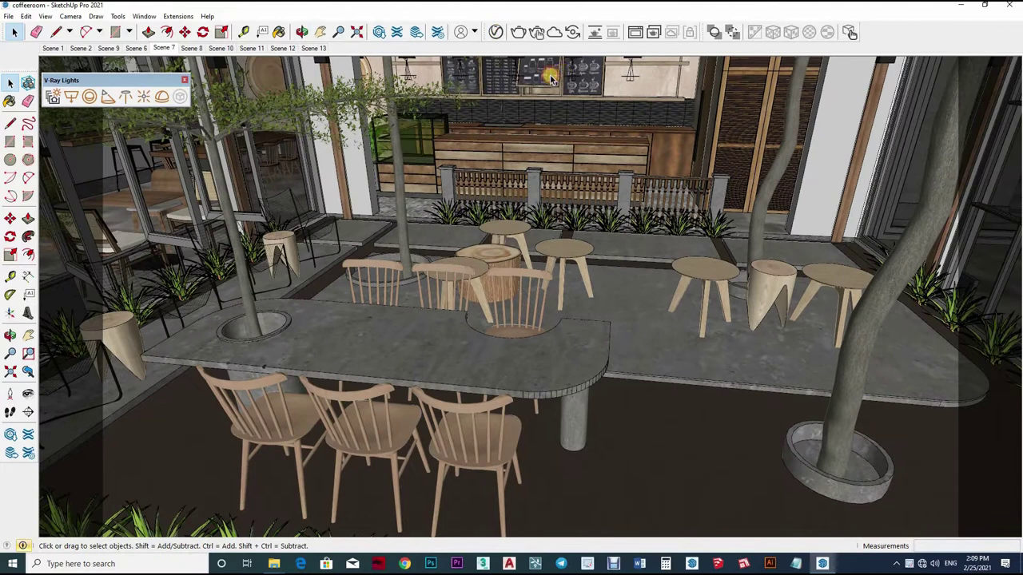
left_click(555, 32)
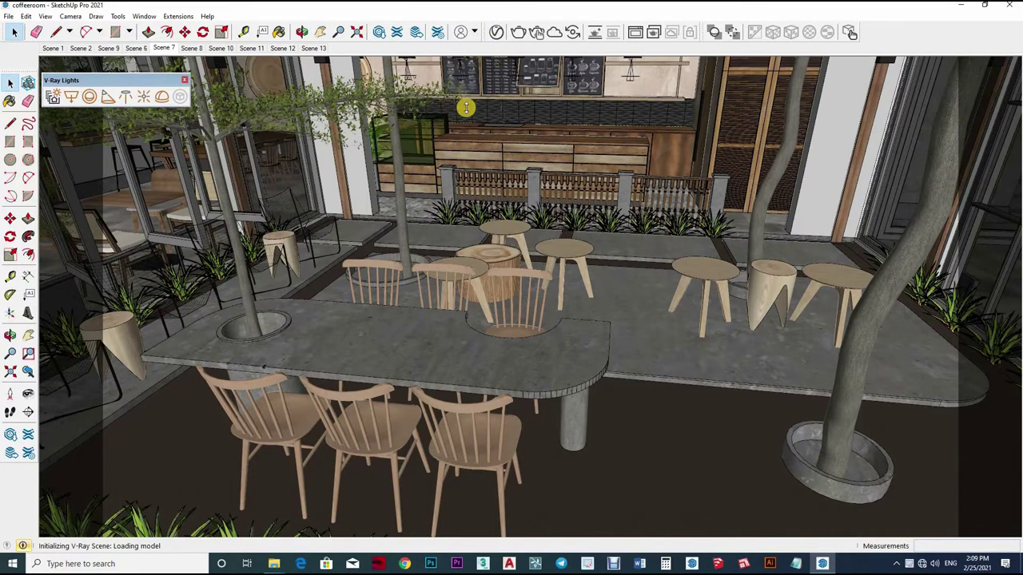
Dock the Default Tray and sample the chair wood b113_BS1 with the Paint Bucket
left_click(143, 16)
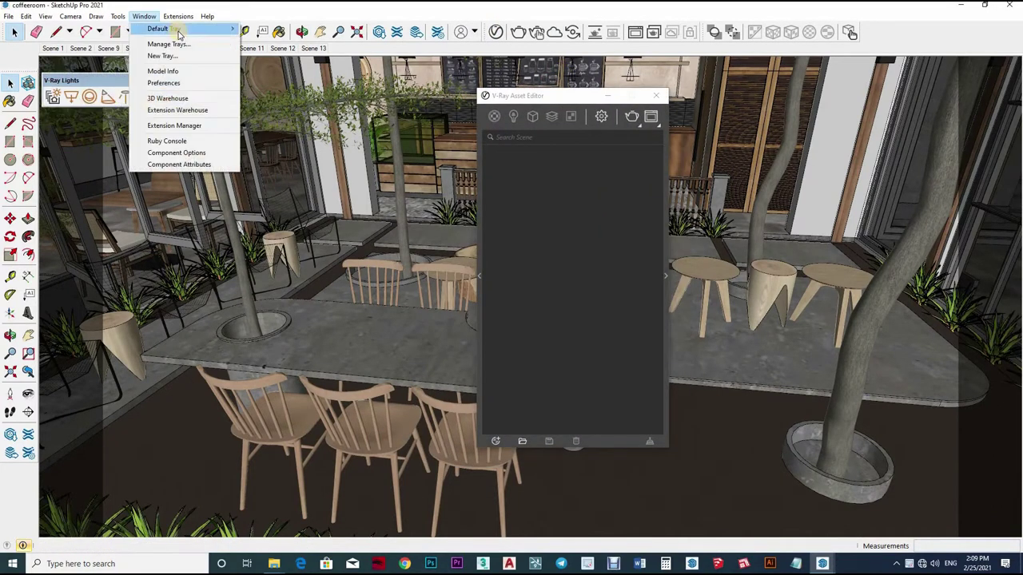
left_click(264, 29)
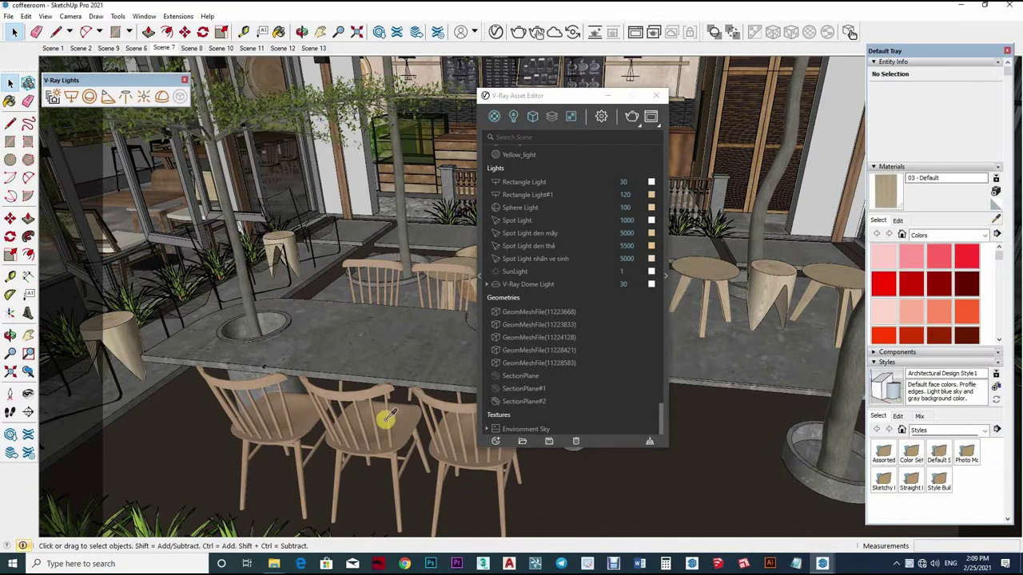
key("b")
middle_click_drag(328, 323, 349, 368)
left_click(349, 367, "alt")
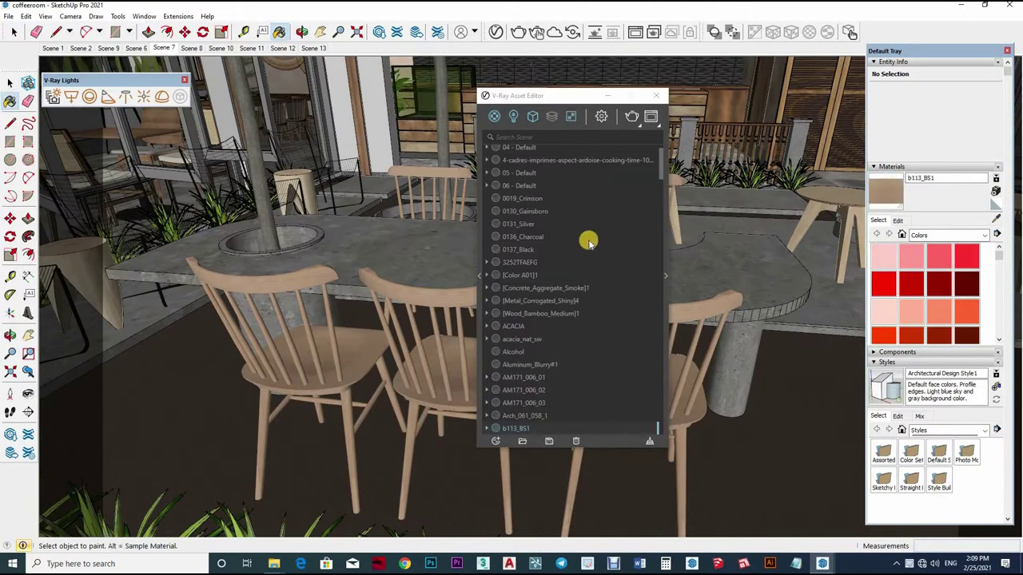
Show b113_BS1's reflection settings, then sample the concrete tabletop material
left_click(665, 275)
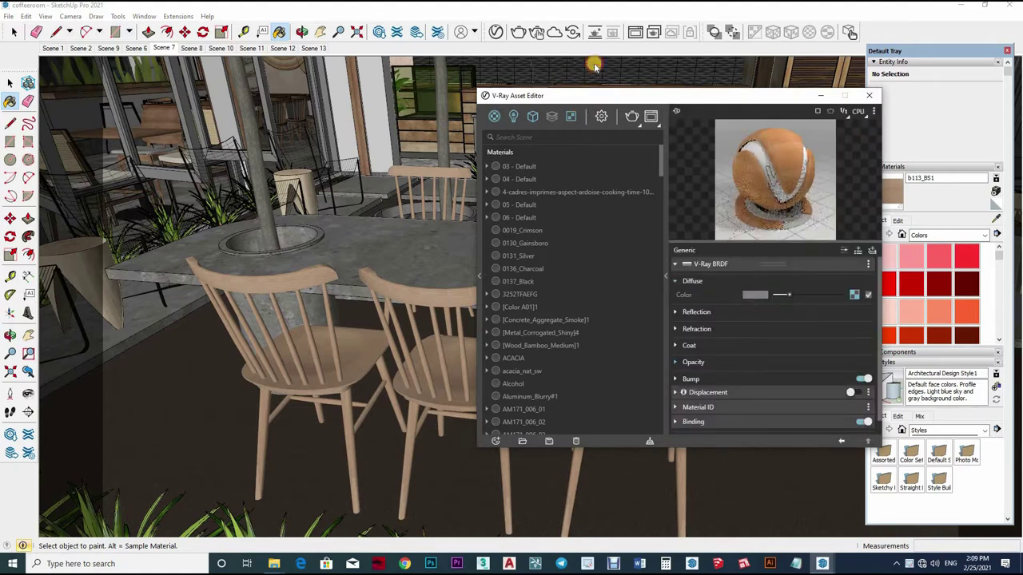
left_click(608, 280)
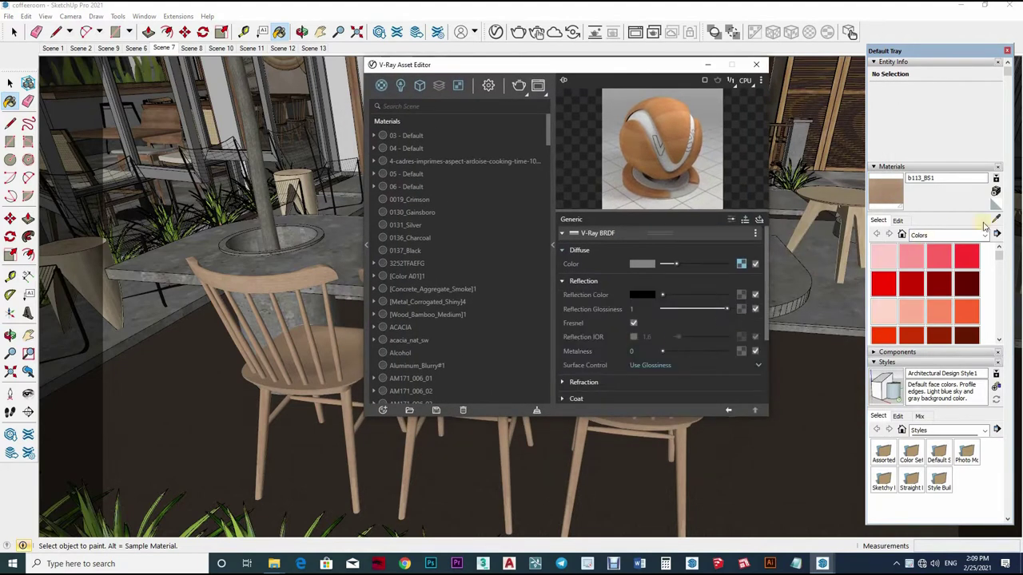
mouse_move(279, 301)
middle_mouse_down()
mouse_move(267, 347)
mouse_move(297, 342)
middle_mouse_up()
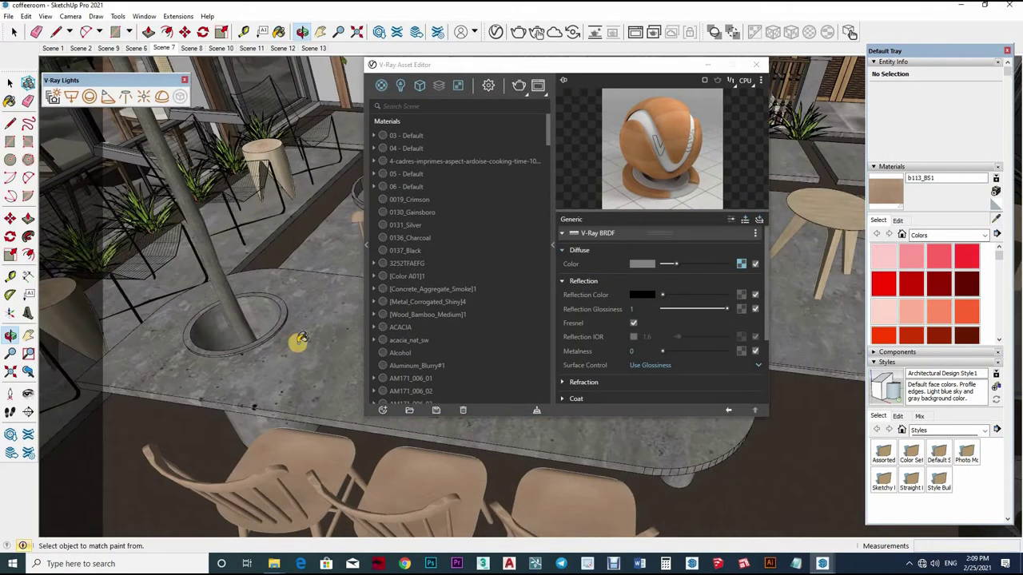
left_click(296, 342, "alt")
Set Concrete_Reflective_B01_2m's reflection glossiness to 0.75
left_click(652, 281)
type("0.7")
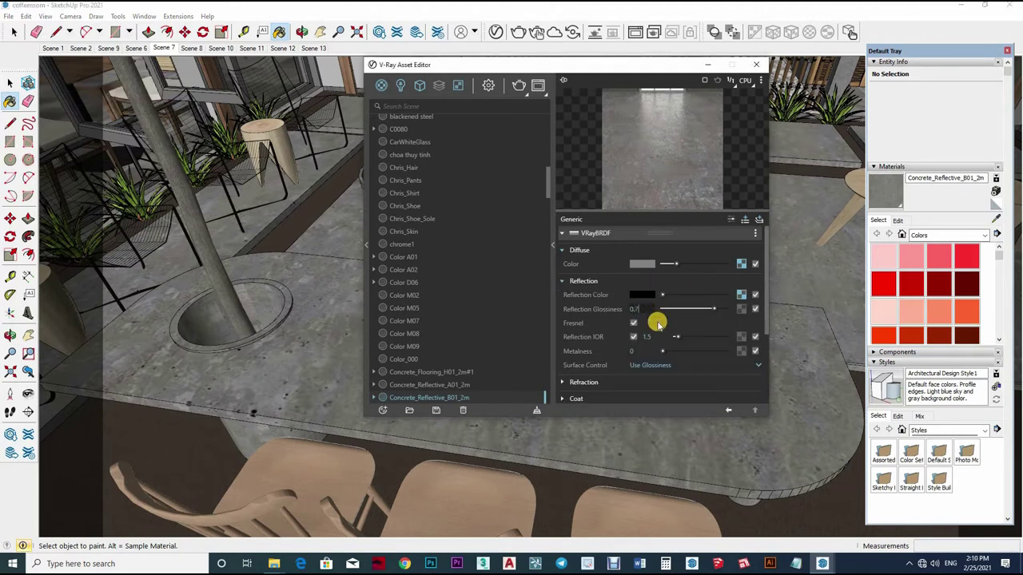
type("5")
key("Return")
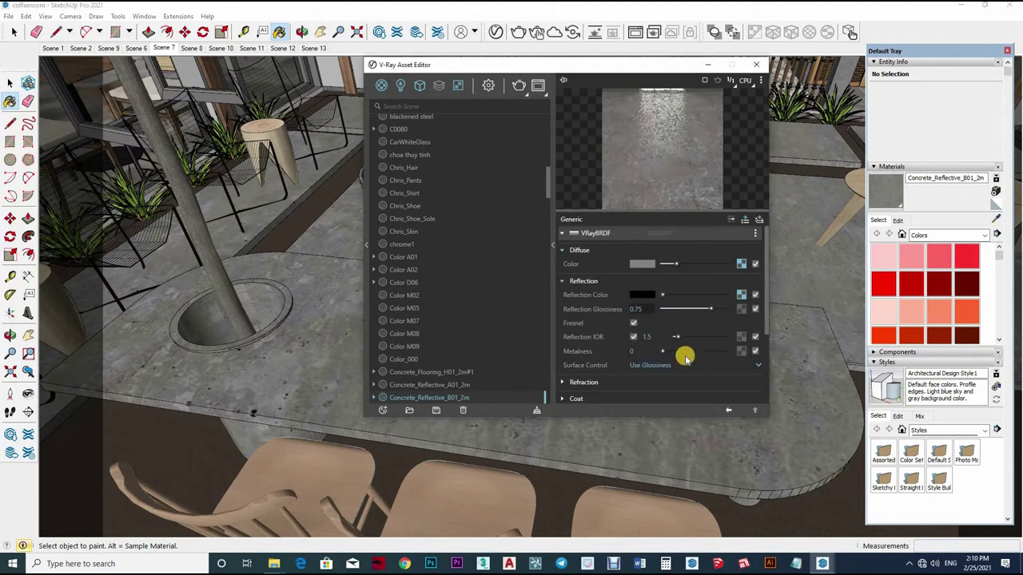
Sample the dark ground material Material37 from the floor
scroll(735, 354, "down", 3)
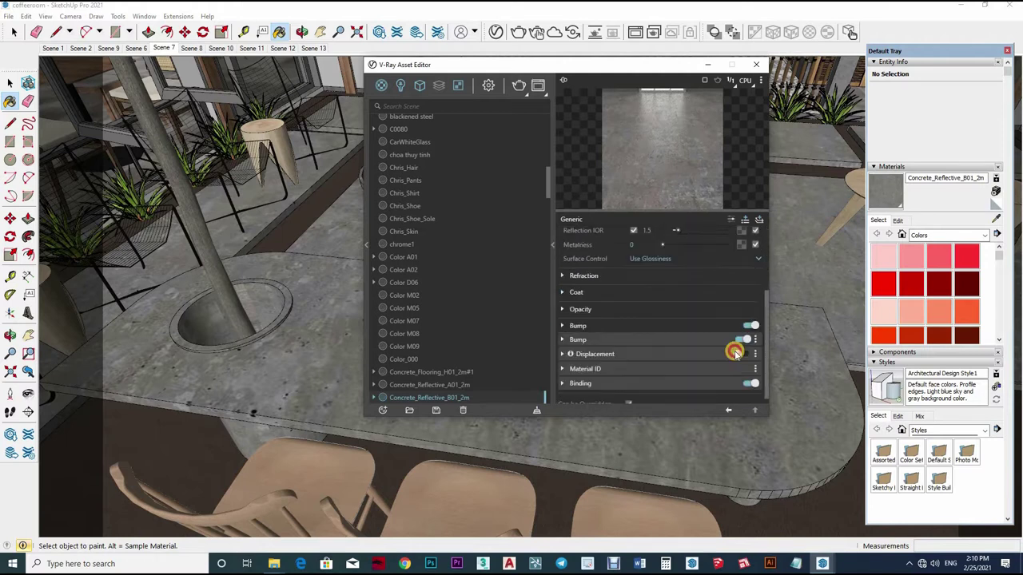
key("alt")
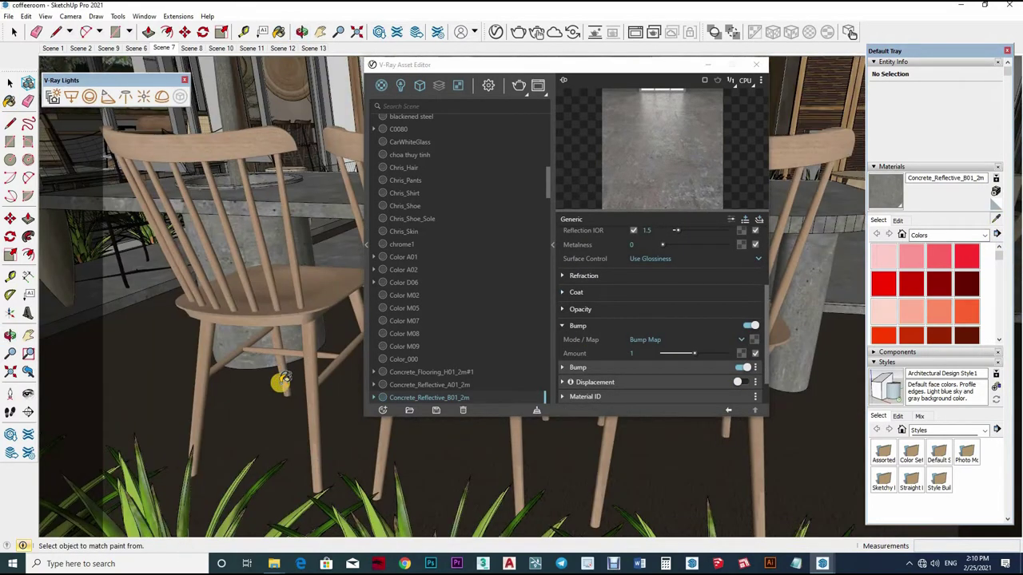
left_click(274, 384, "alt")
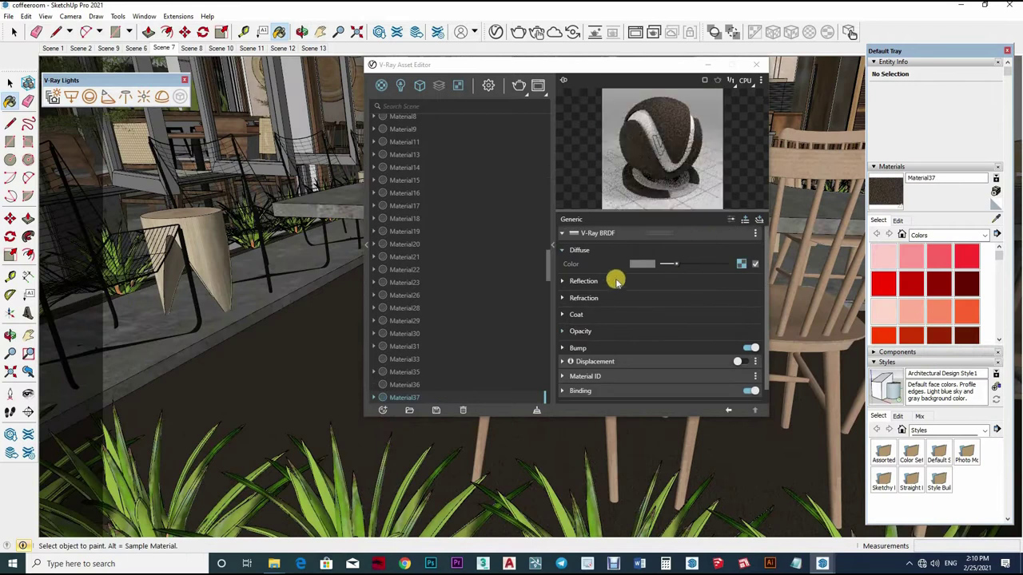
Give Material37 a bump amount of 0.5, then sample the stool's wood Color A02
left_click(607, 283)
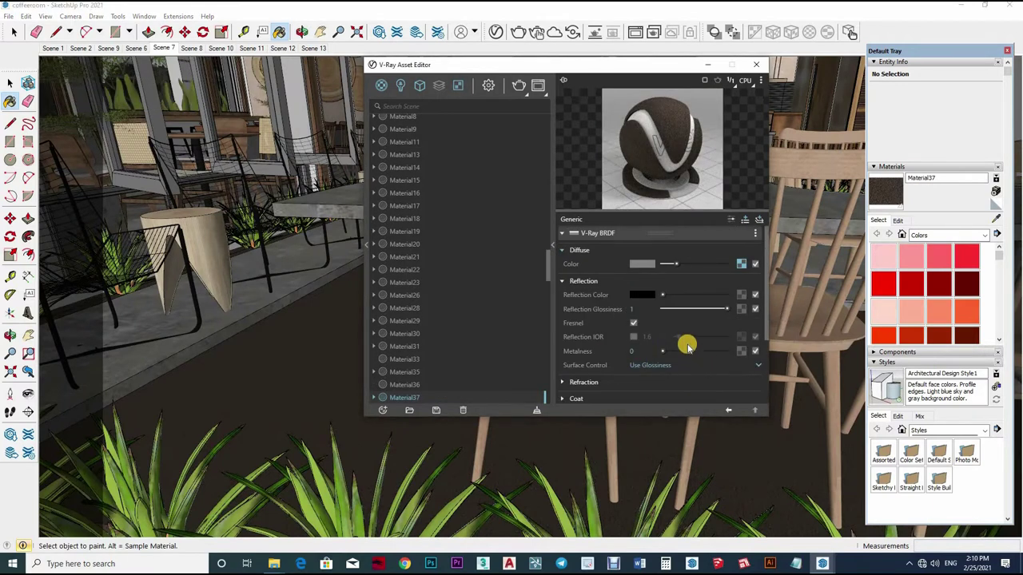
scroll(704, 287, "down", 2)
scroll(723, 240, "up", 2)
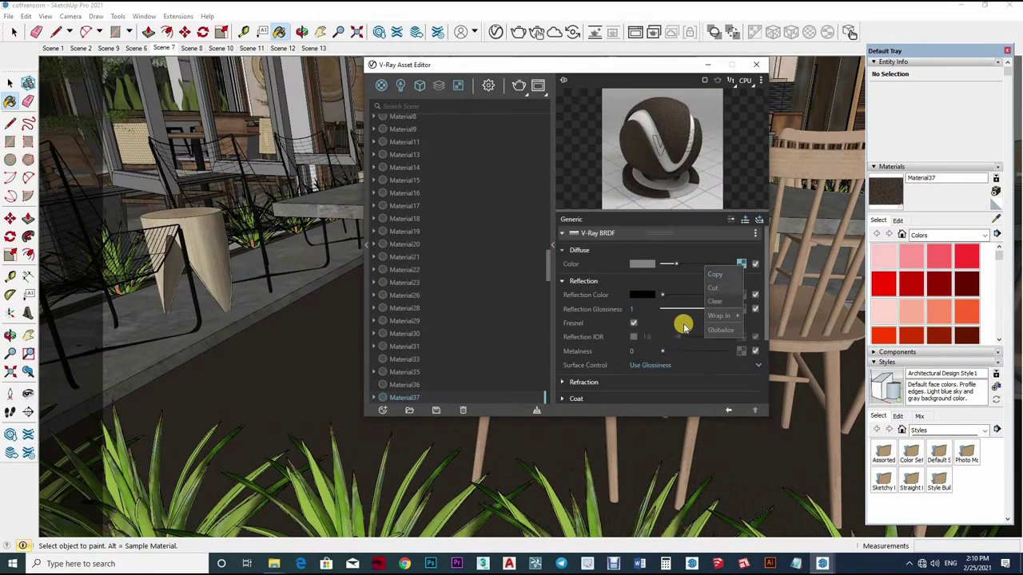
scroll(701, 342, "down", 2)
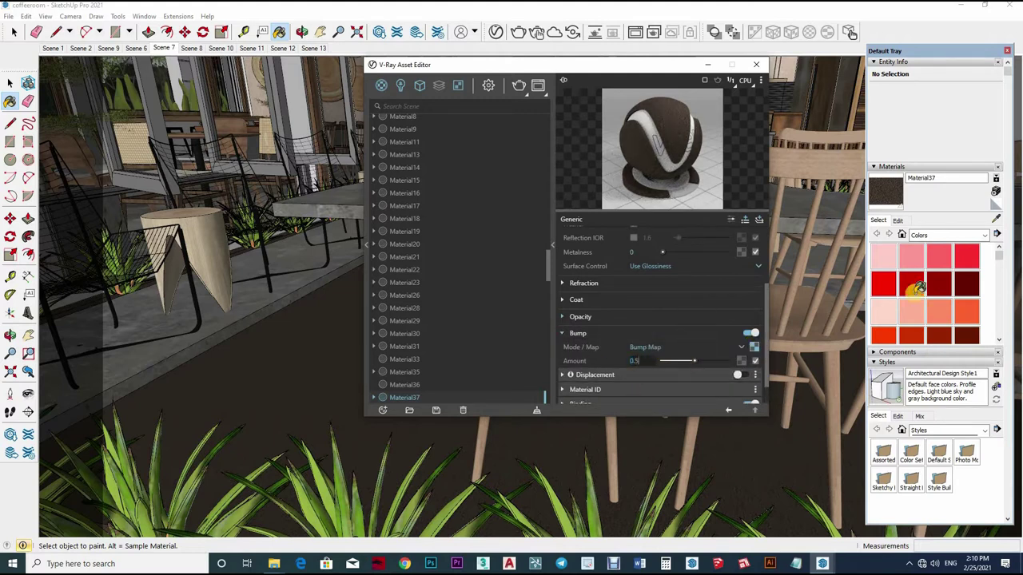
middle_click_drag(296, 287, 297, 293)
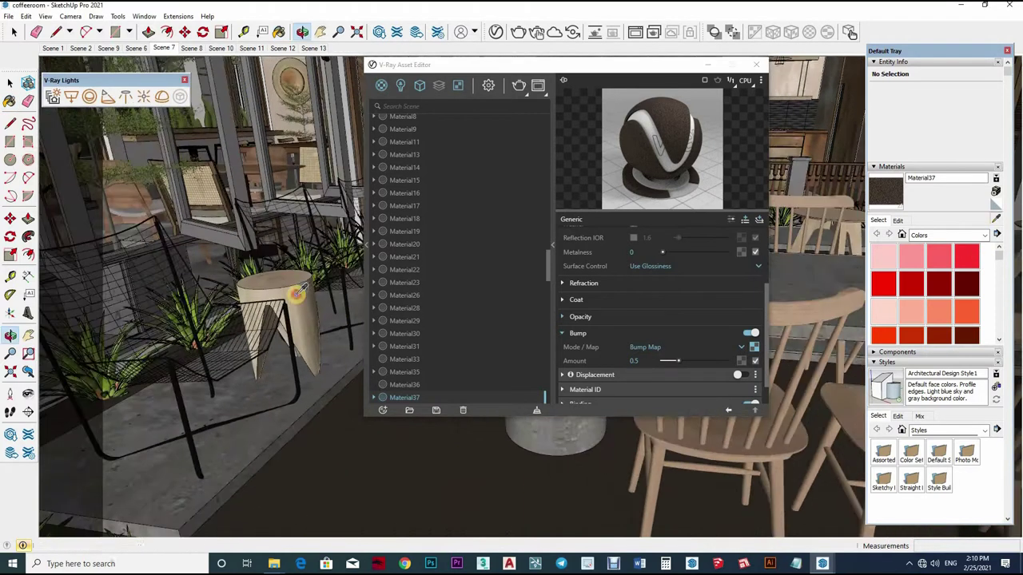
left_click(297, 293, "alt")
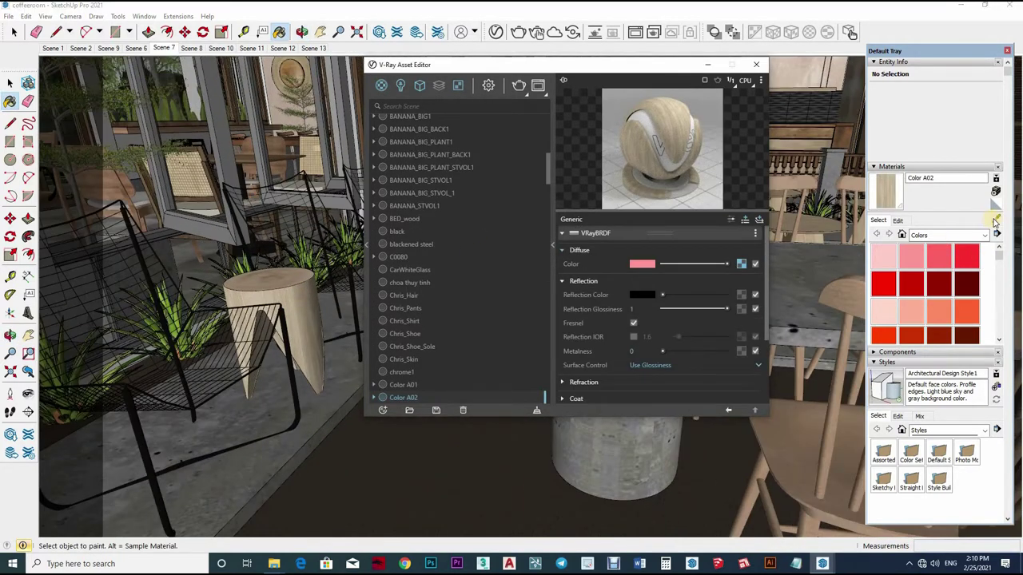
Give the black chair's Material~6 a grey reflection colour and 0.9 reflection glossiness
middle_click_drag(309, 365, 313, 362)
left_click(312, 362, "alt")
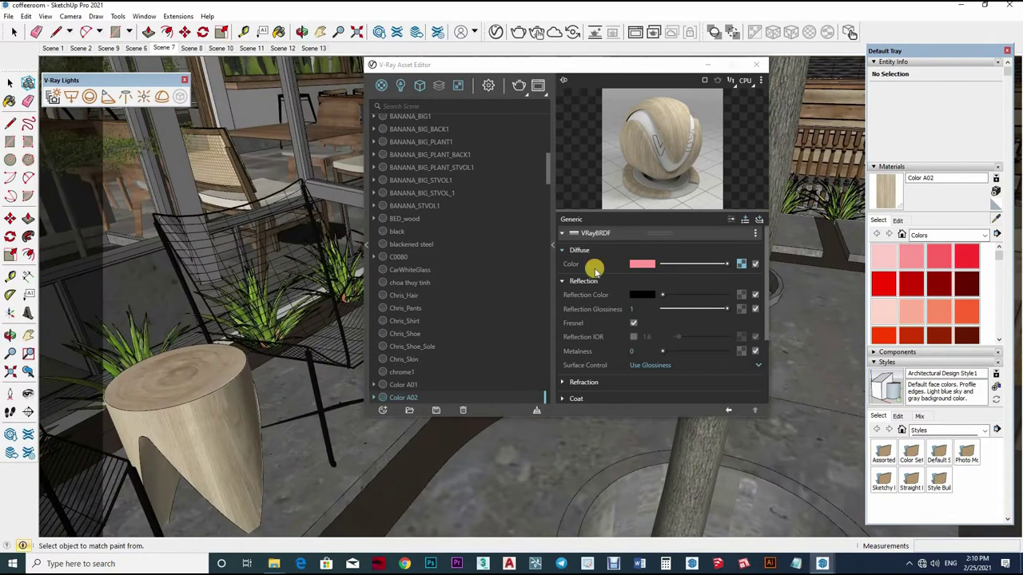
left_click(675, 294)
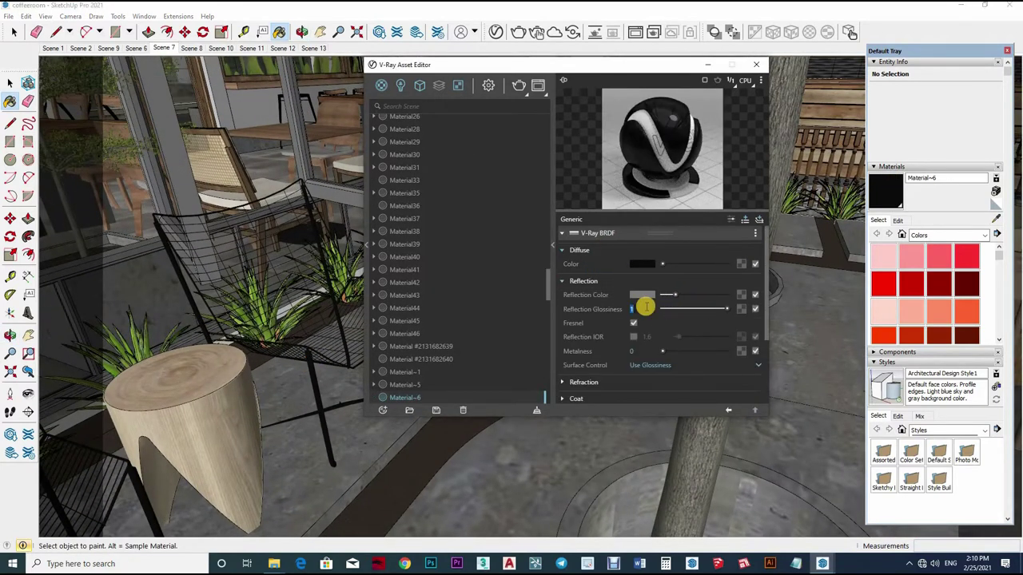
type("0.9")
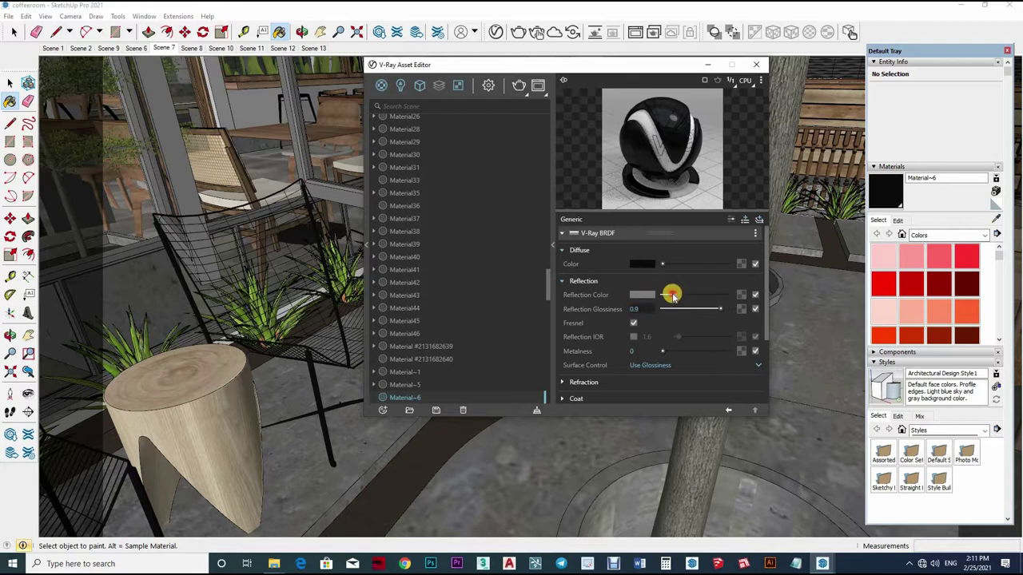
key("Return")
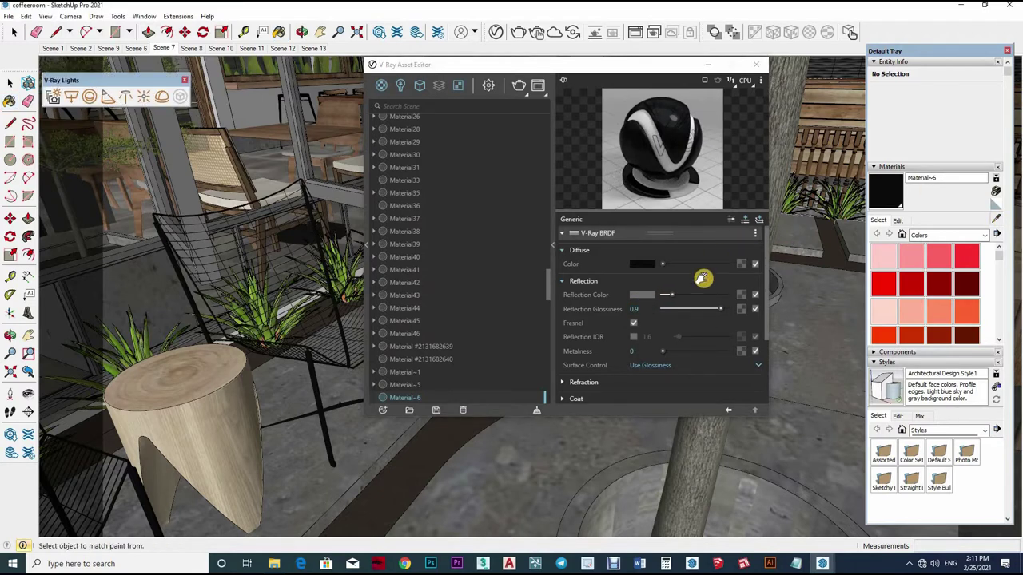
mouse_move(634, 79)
middle_mouse_down()
mouse_move(581, 175)
mouse_move(676, 233)
middle_mouse_up()
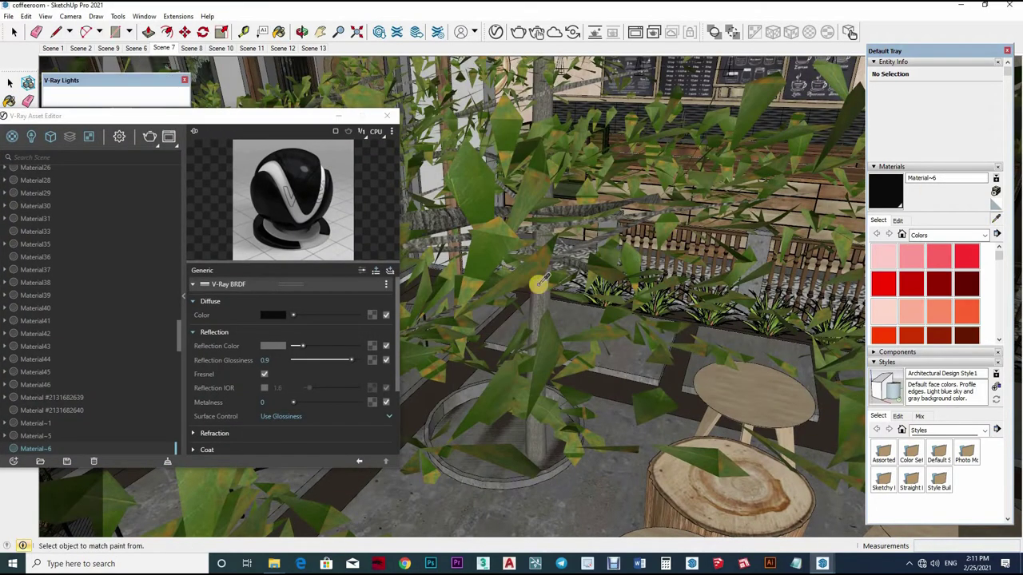
mouse_move(538, 283)
middle_mouse_down()
mouse_move(573, 264)
mouse_move(518, 273)
mouse_move(594, 262)
mouse_move(630, 233)
middle_mouse_up()
Add a Reflective Coat with 0.9 glossiness and slightly darker colour to the railing wood
left_click(635, 227, "alt")
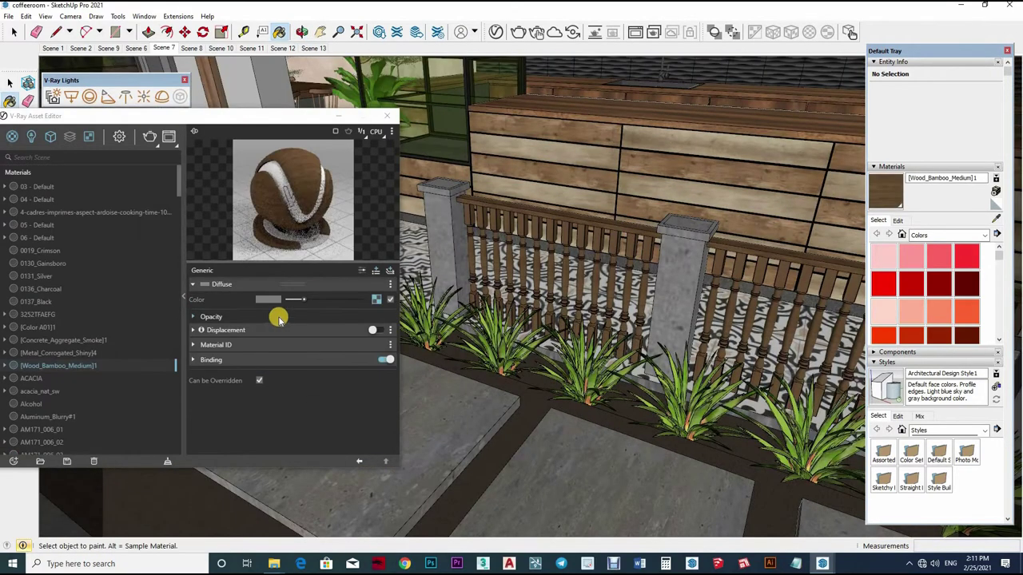
left_click(376, 271)
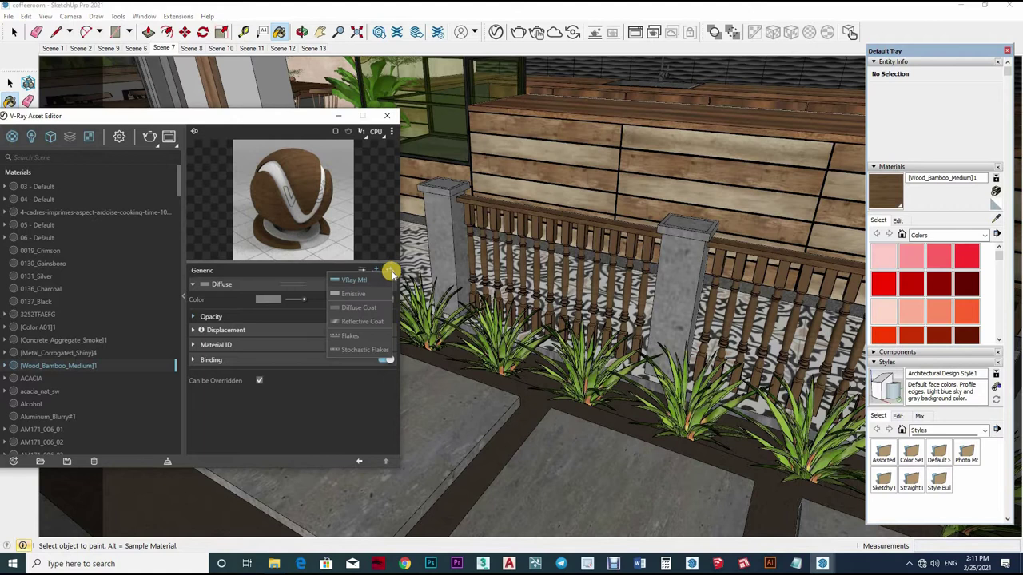
left_click(351, 321)
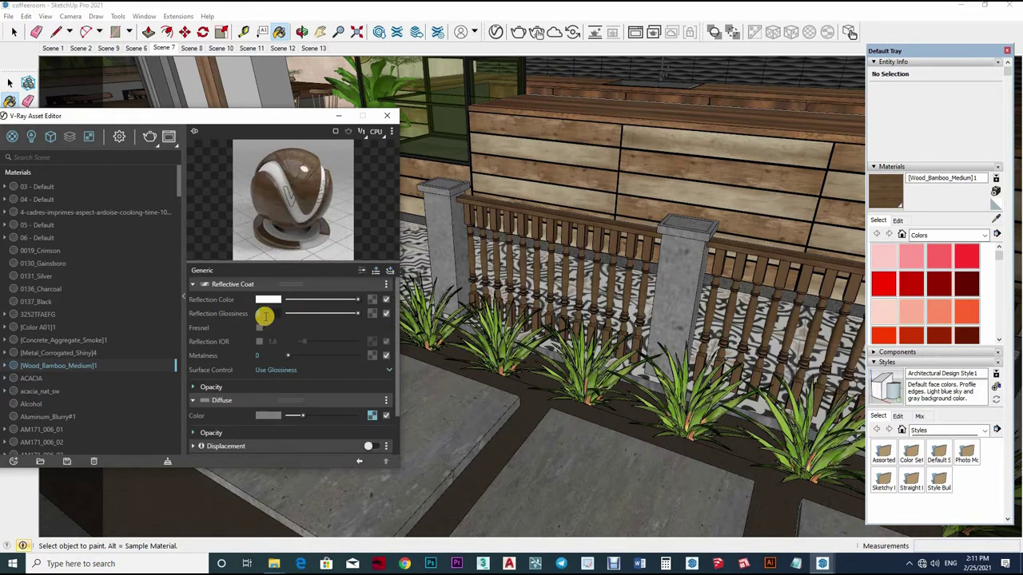
key("Return")
left_click_drag(295, 300, 289, 300)
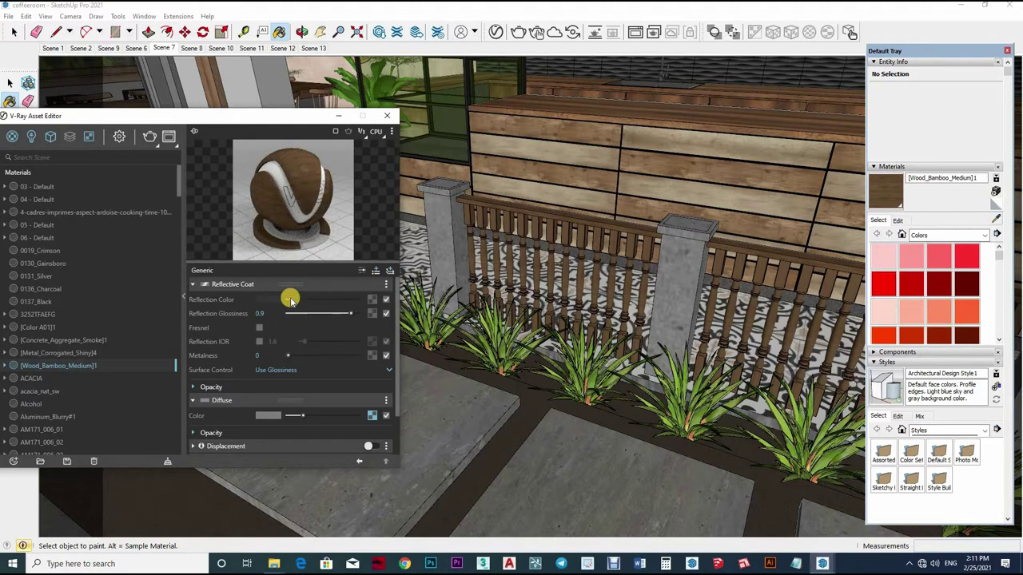
Sample the wall wood Material43 and show its reflection settings
key("alt")
left_click(692, 212, "alt")
middle_click_drag(692, 213, 703, 197)
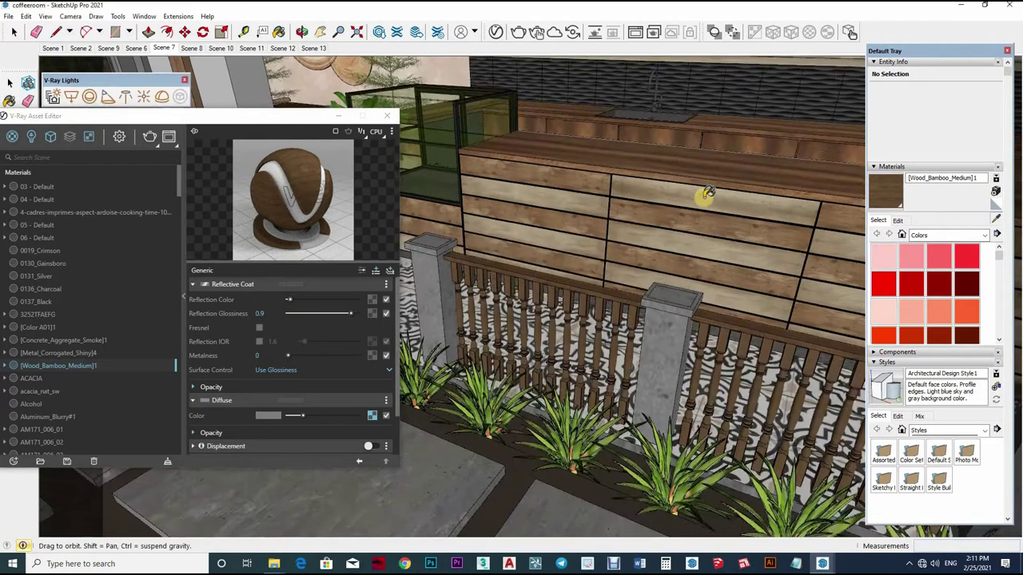
left_click(320, 335)
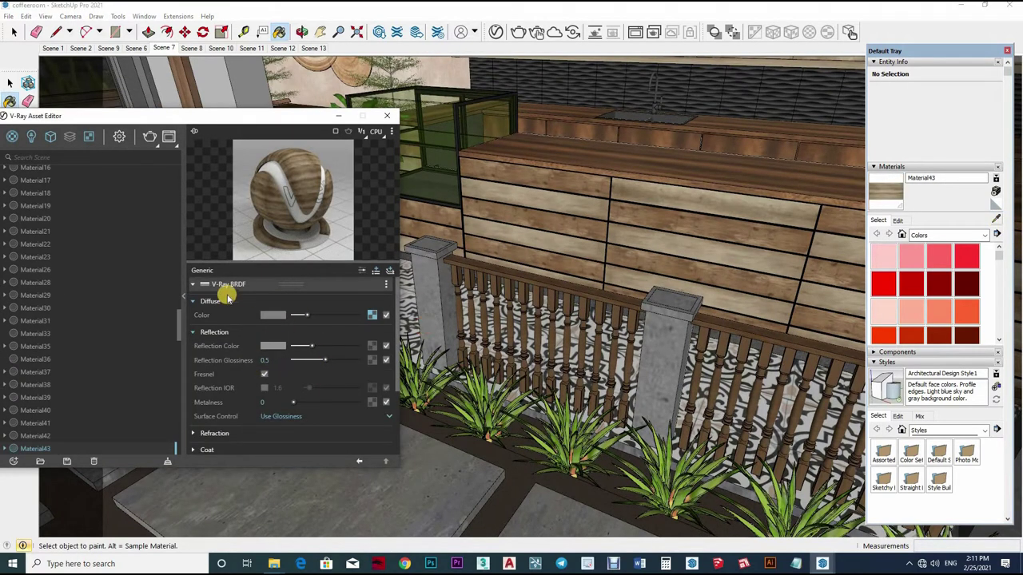
Set [Wood_Bamboo_Medium]1's reflective coat glossiness to 0.75
key("alt")
left_click(391, 330, "alt")
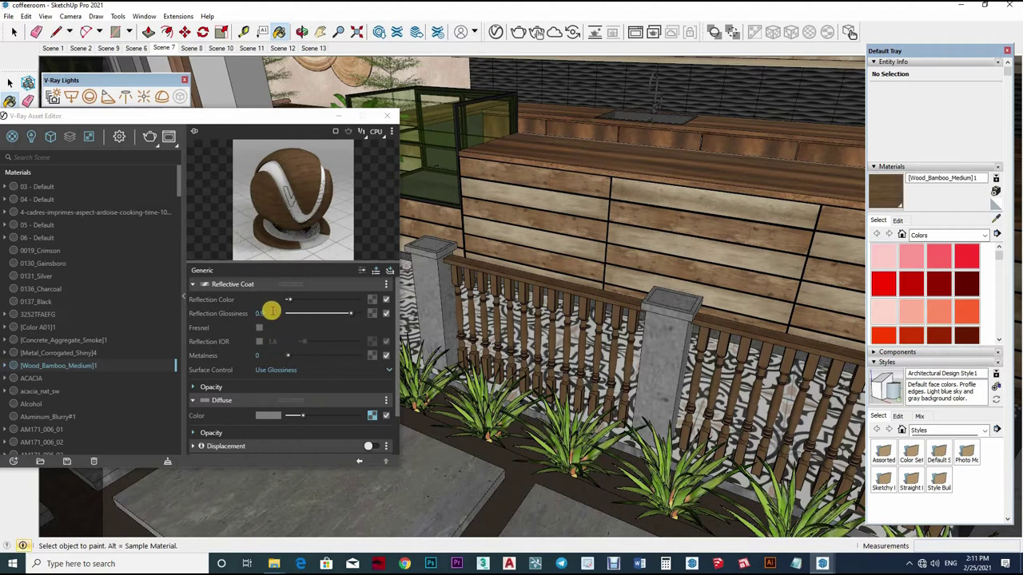
left_click(265, 315)
type("0.75")
key("Return")
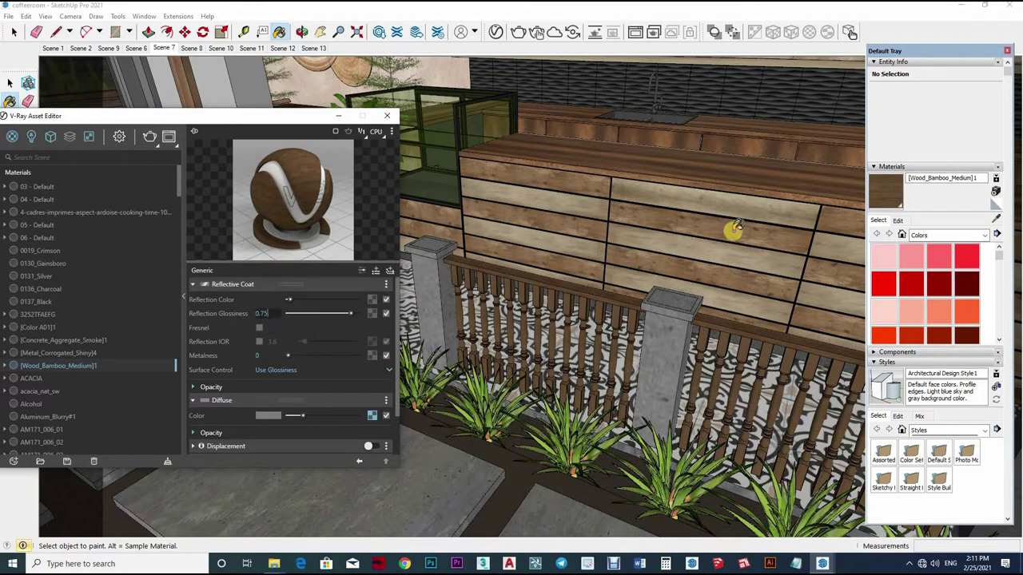
mouse_move(645, 279)
middle_mouse_down()
mouse_move(650, 153)
mouse_move(603, 326)
mouse_move(613, 269)
middle_mouse_up()
scroll(613, 268, "up", 2)
Add a Reflective Coat with 0.8 glossiness to the sink's blackened steel material
scroll(620, 262, "up", 2)
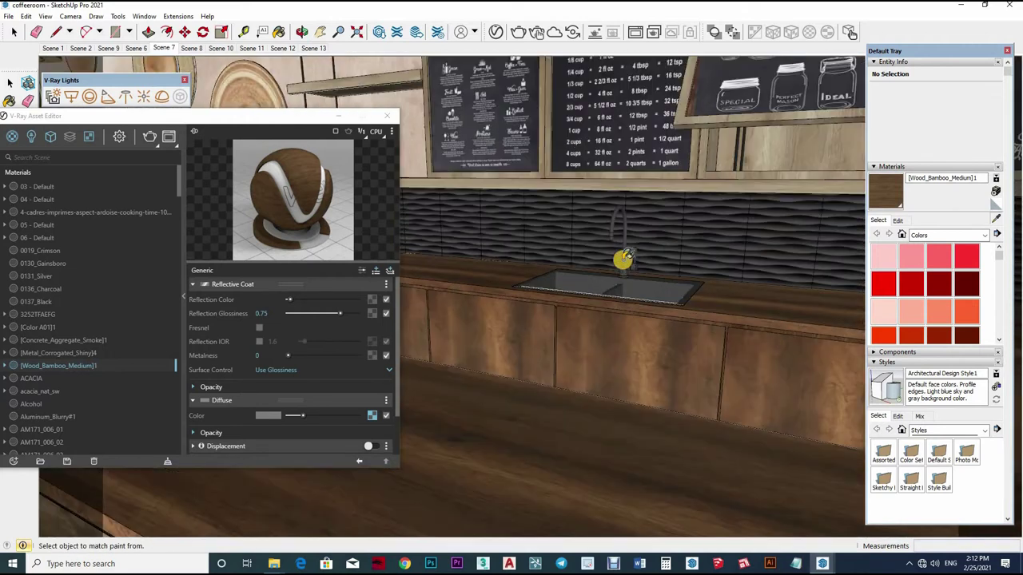
left_click(621, 260, "alt")
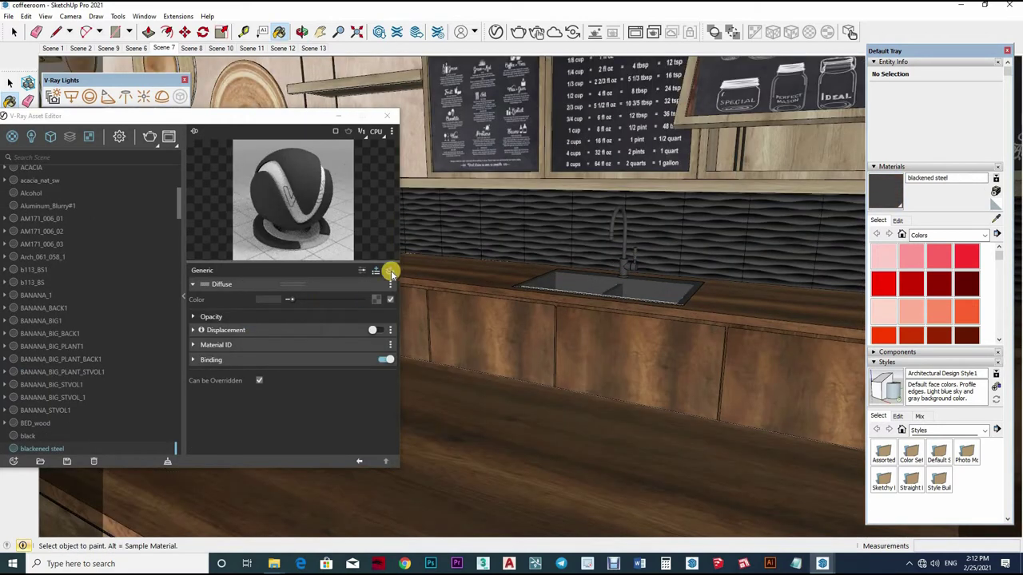
left_click(343, 328)
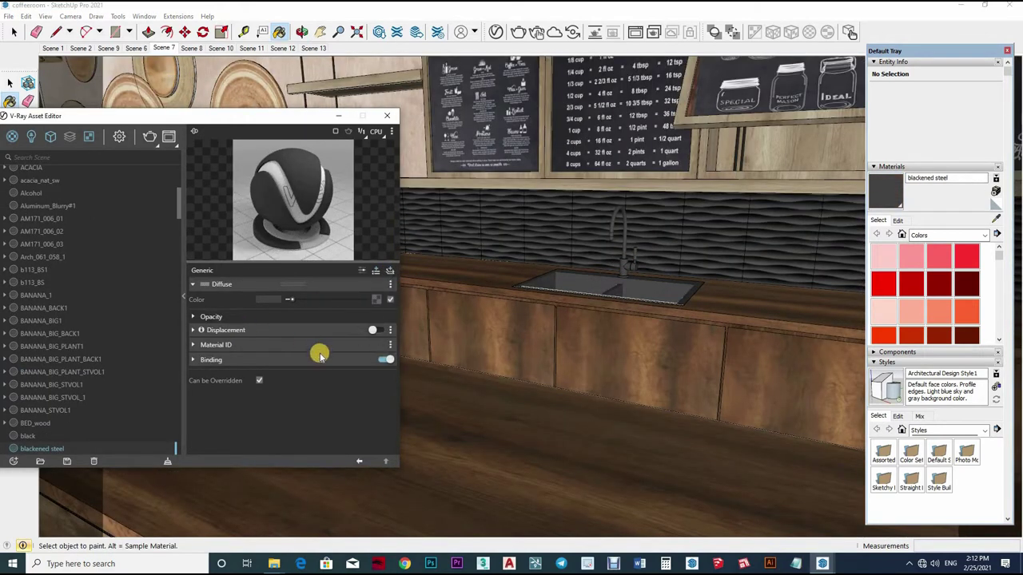
left_click_drag(245, 316, 272, 311)
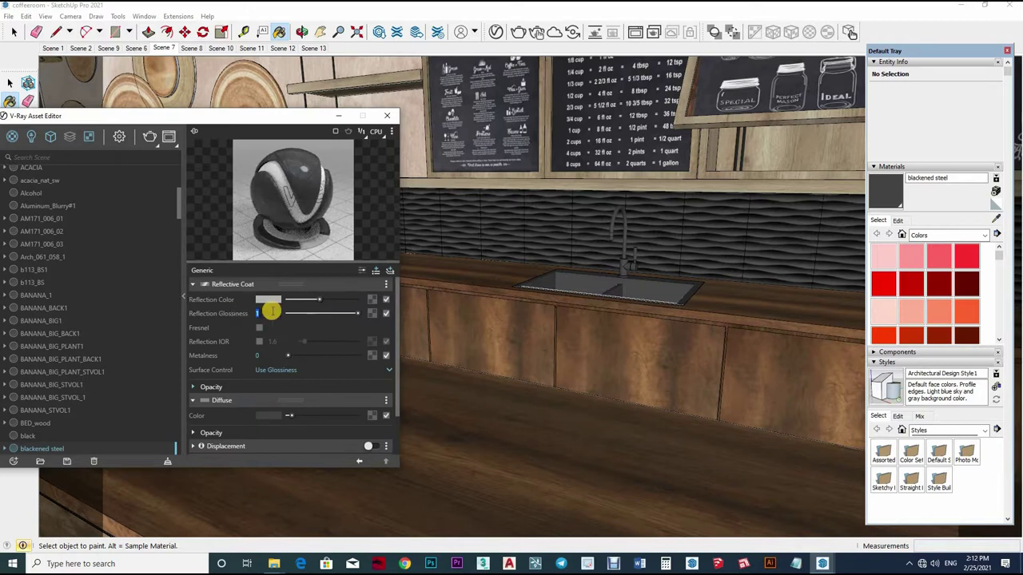
type(".8")
key("Return")
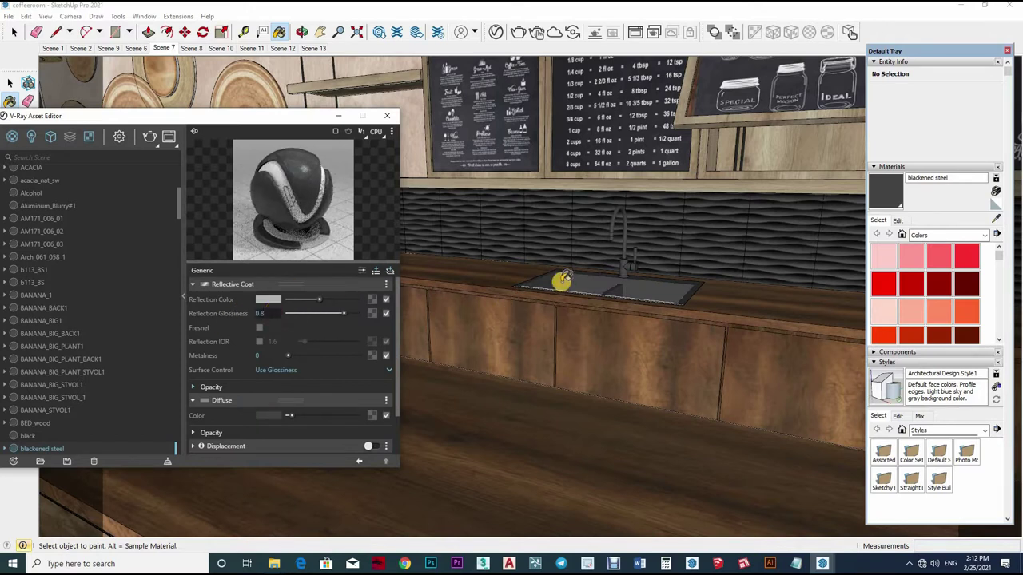
left_click(378, 317)
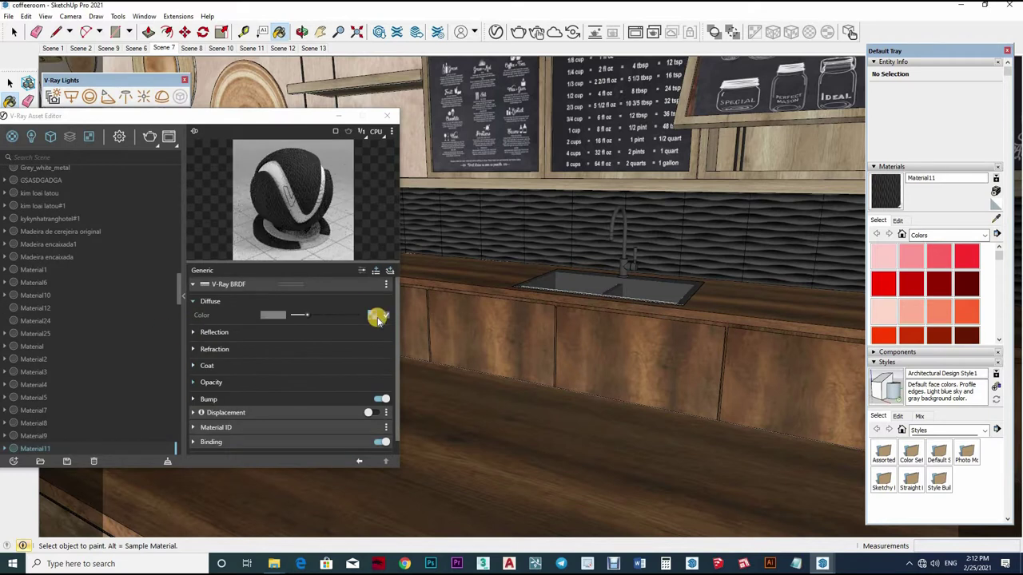
Review Material11's reflection and bump settings, then the chalkboard material's reflection settings
left_click(296, 334)
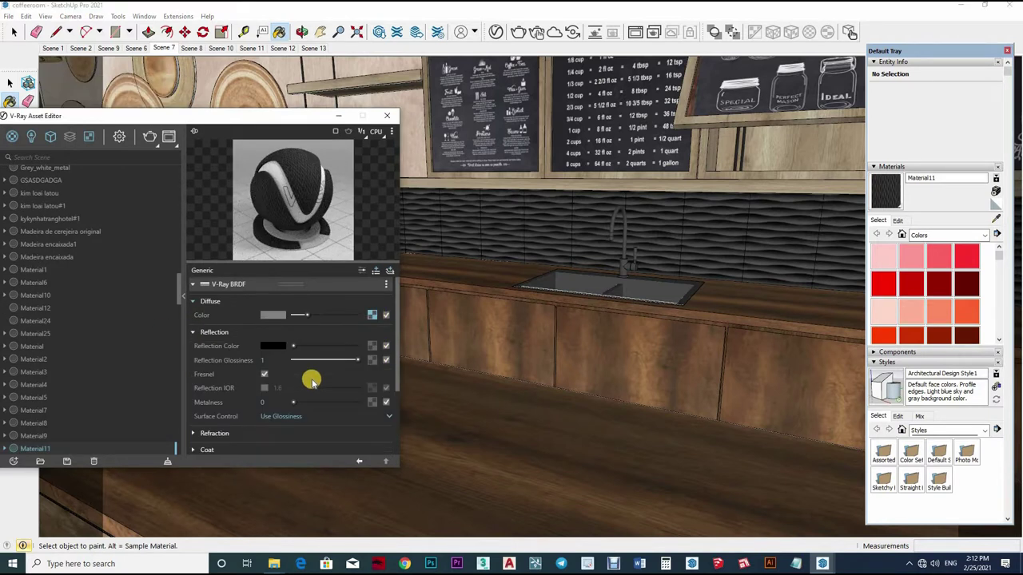
scroll(318, 386, "down", 3)
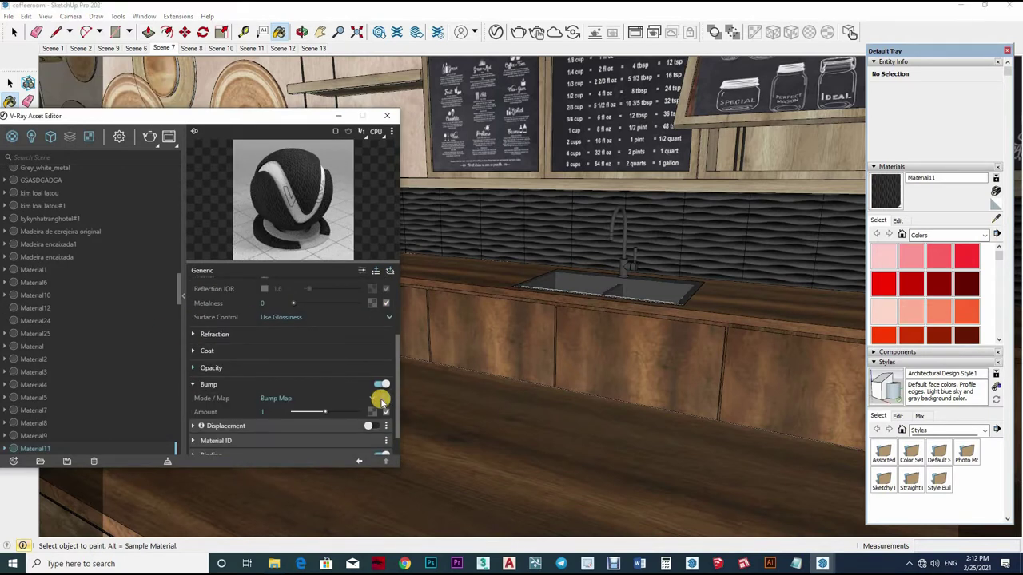
left_click(372, 405)
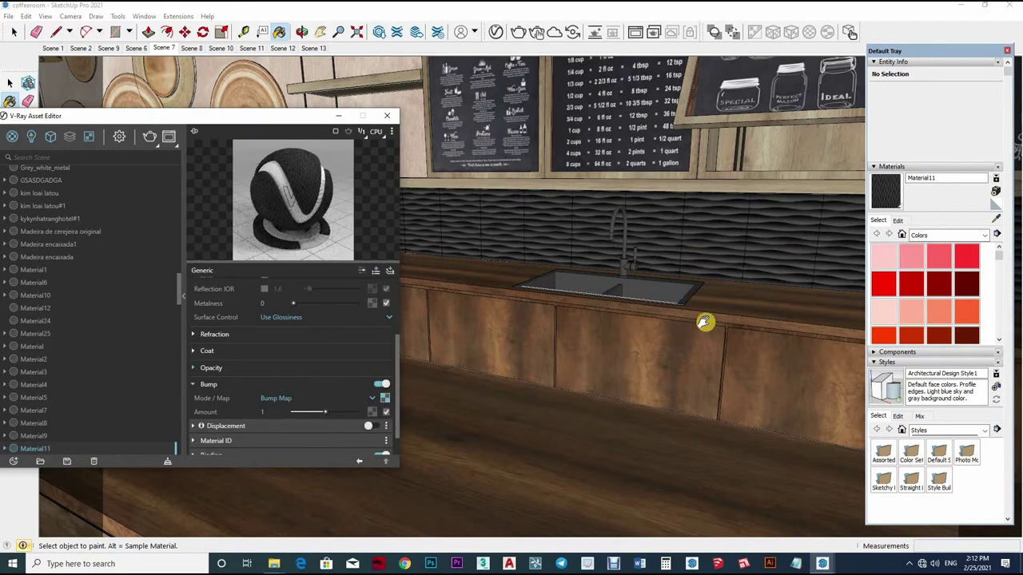
mouse_move(704, 322)
middle_mouse_down()
mouse_move(997, 223)
mouse_move(607, 199)
middle_mouse_up()
left_click(607, 200, "alt")
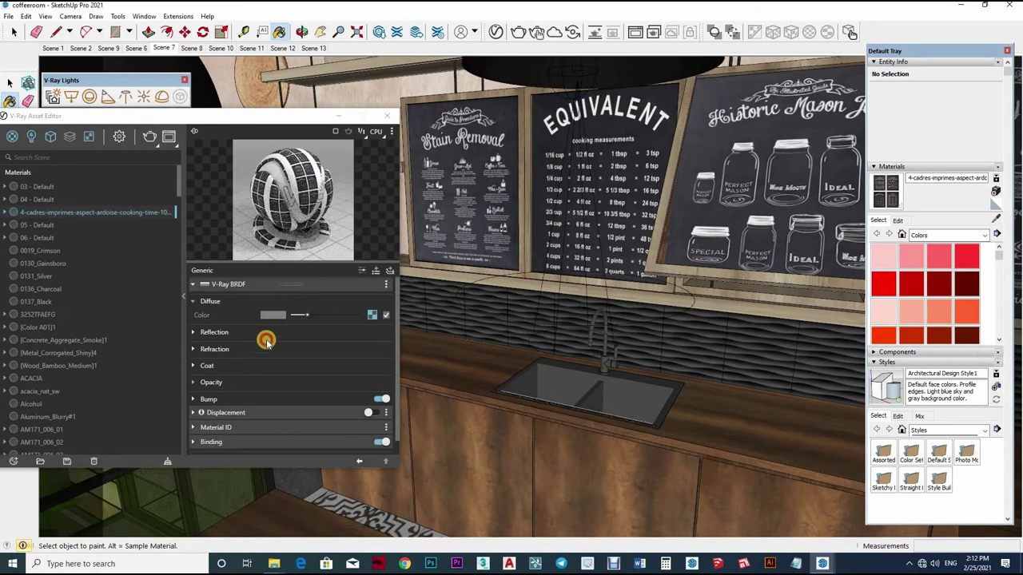
left_click(281, 351)
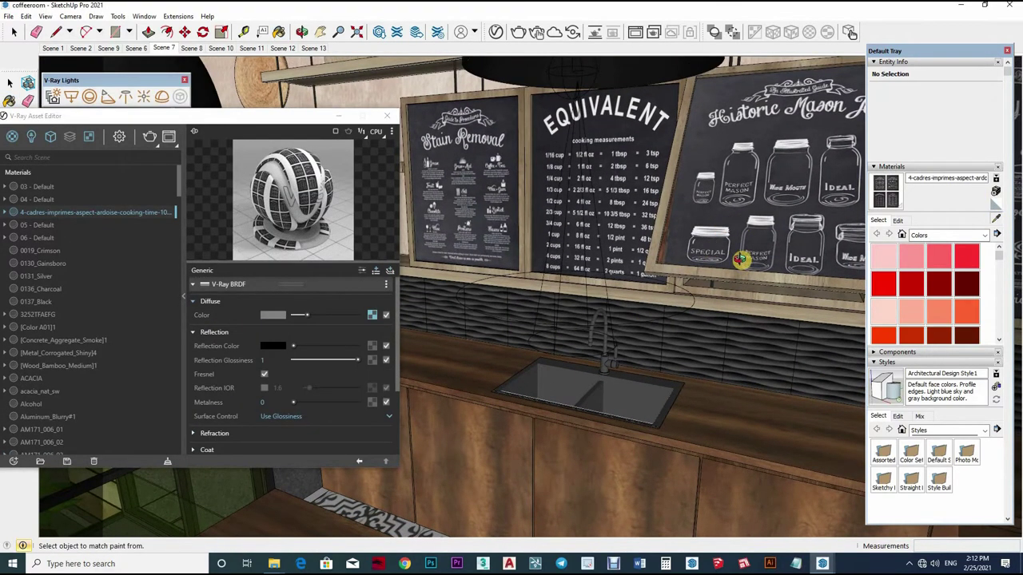
Sample the denbong lamp material, then the display case glass Translucent_Glass_Green_Dark
middle_click_drag(737, 258, 444, 282)
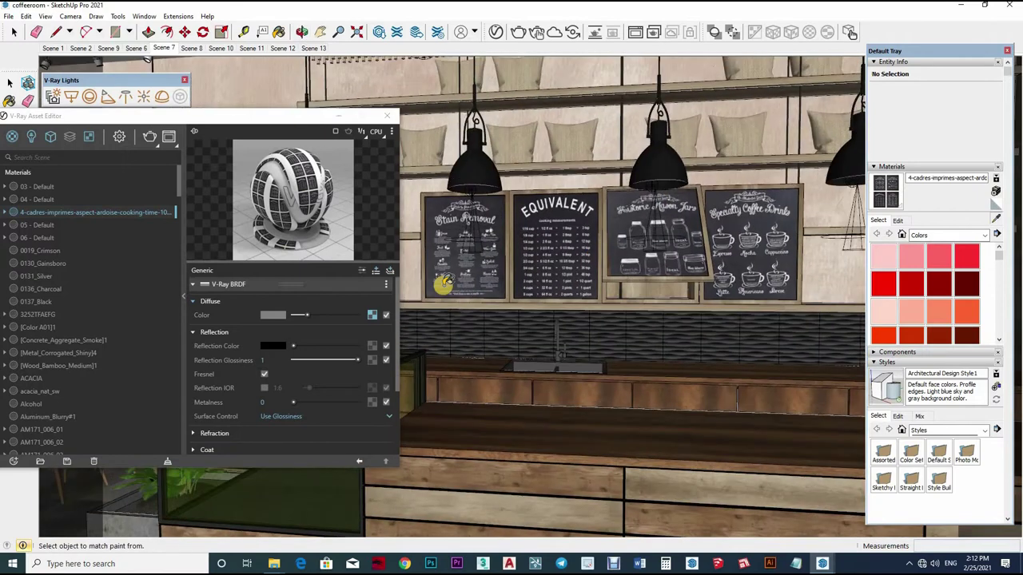
left_click(444, 281, "alt")
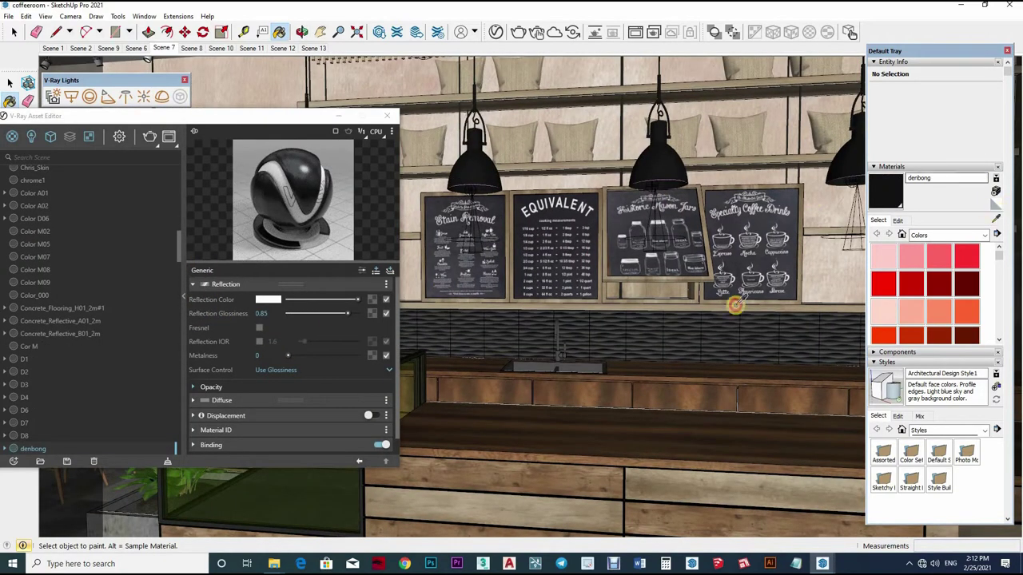
middle_click_drag(693, 338, 476, 344)
scroll(476, 343, "up", 2)
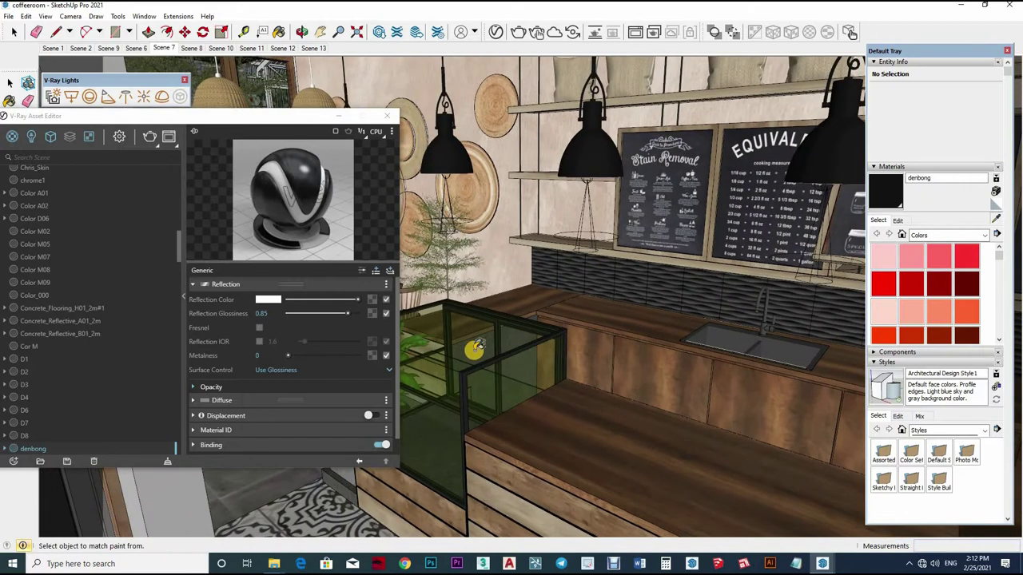
left_click(468, 354, "alt")
scroll(469, 354, "up", 2)
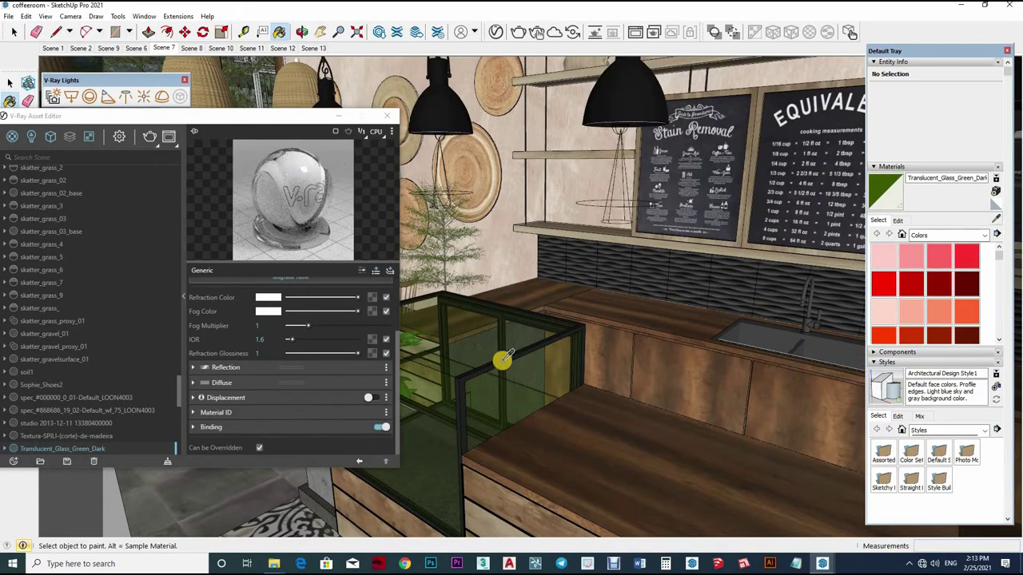
Sample Sophie_Shoes2, then the wicker lampshade material Material~2
left_click(554, 335, "alt")
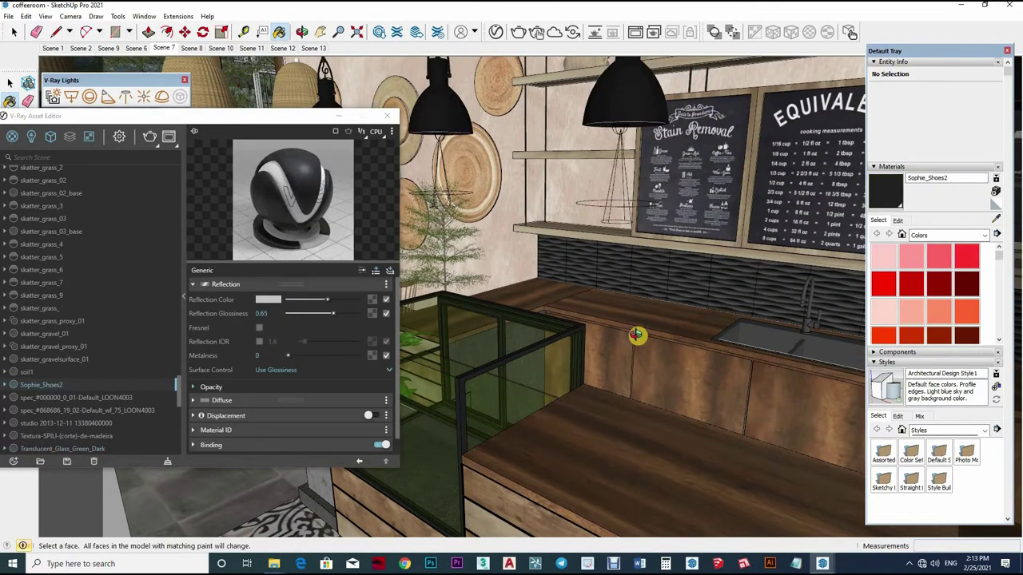
middle_click_drag(635, 333, 326, 340)
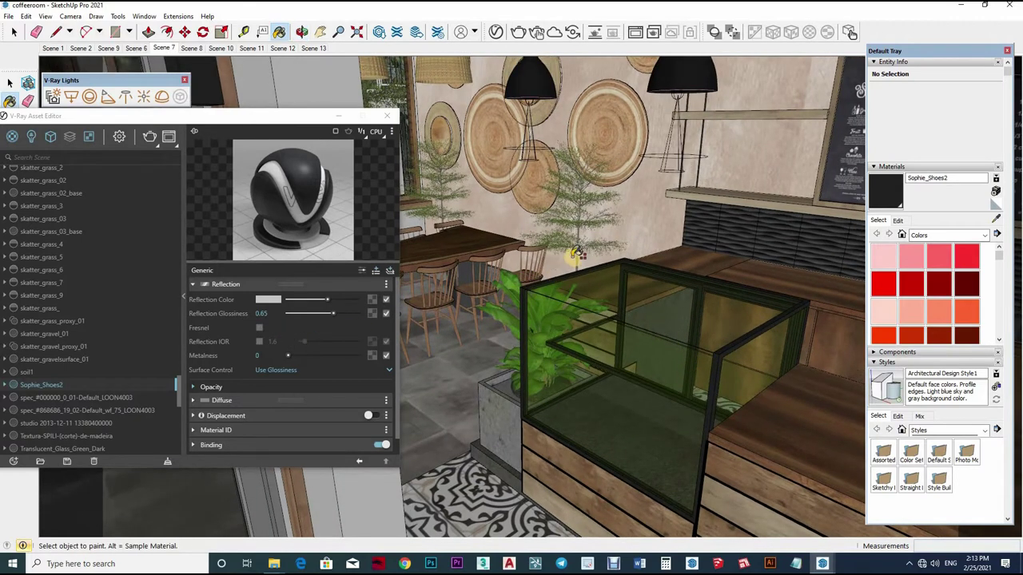
middle_click_drag(511, 257, 492, 200)
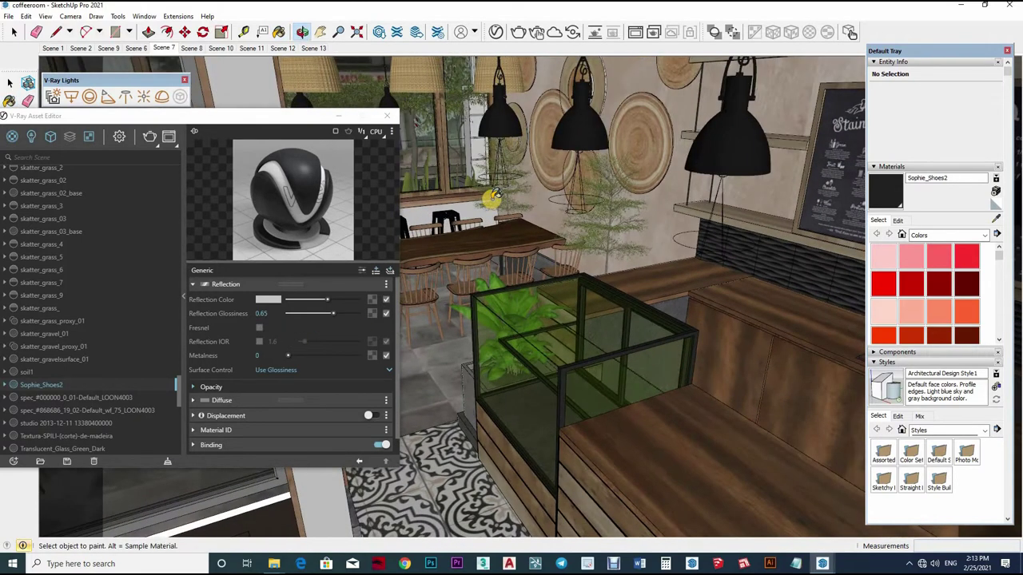
scroll(529, 312, "up", 3)
middle_click_drag(668, 278, 555, 151)
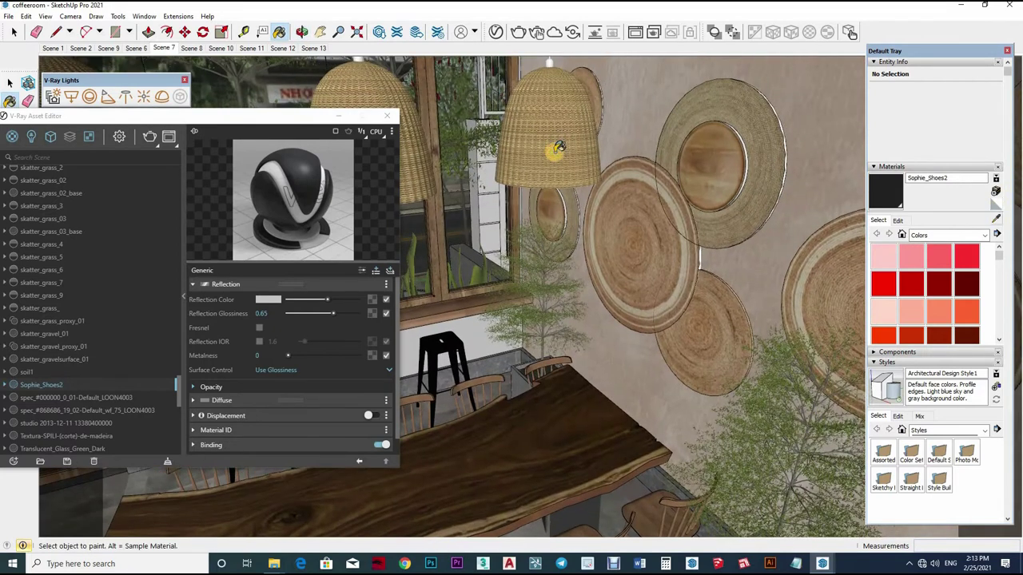
left_click(556, 151, "alt")
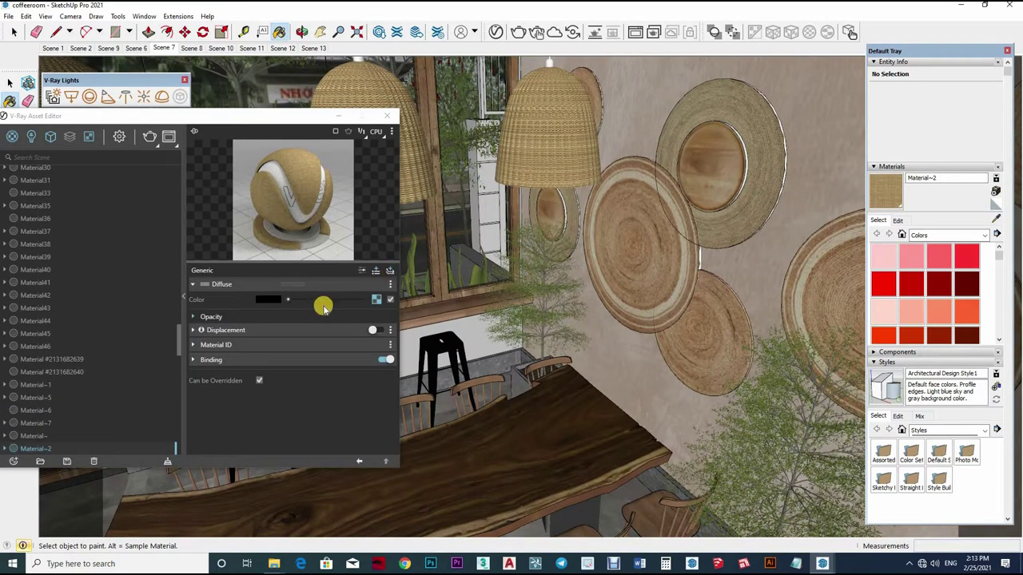
Add a Reflective Coat layer to the wicker Material~2
left_click(376, 270)
left_click(349, 296)
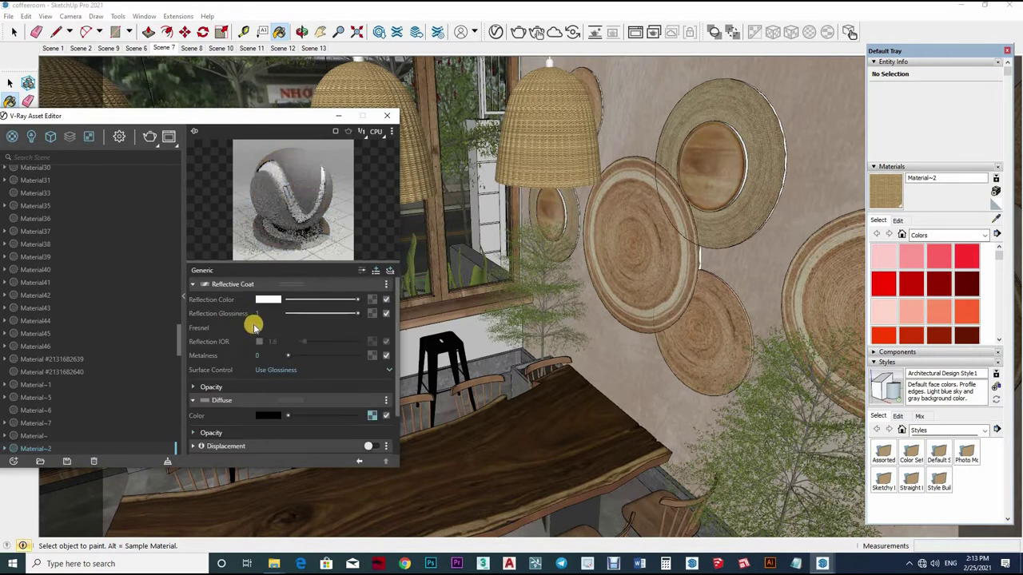
left_click(657, 251, "alt")
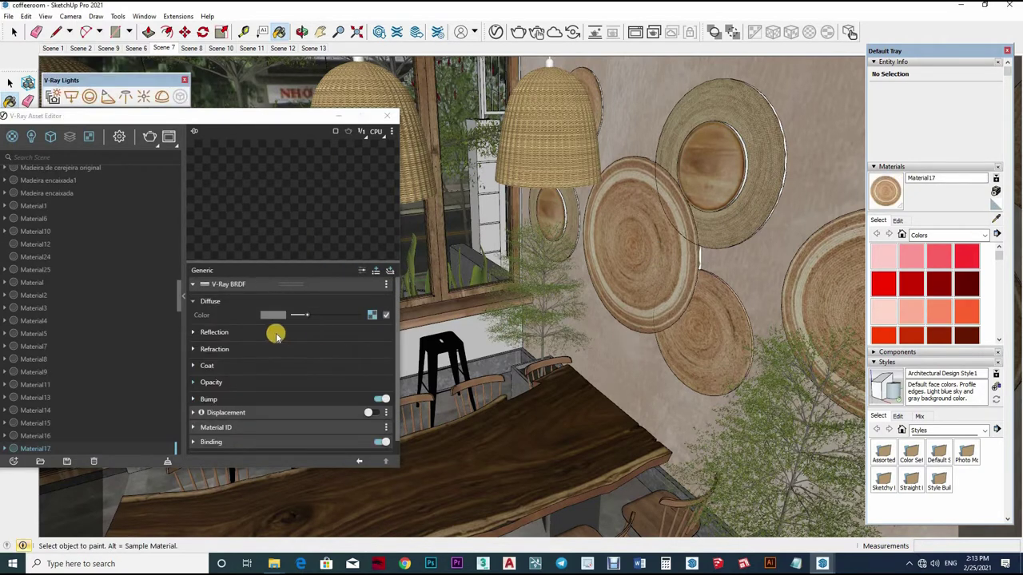
Set the wall plate material's reflection glossiness to 0.7
left_click(276, 333)
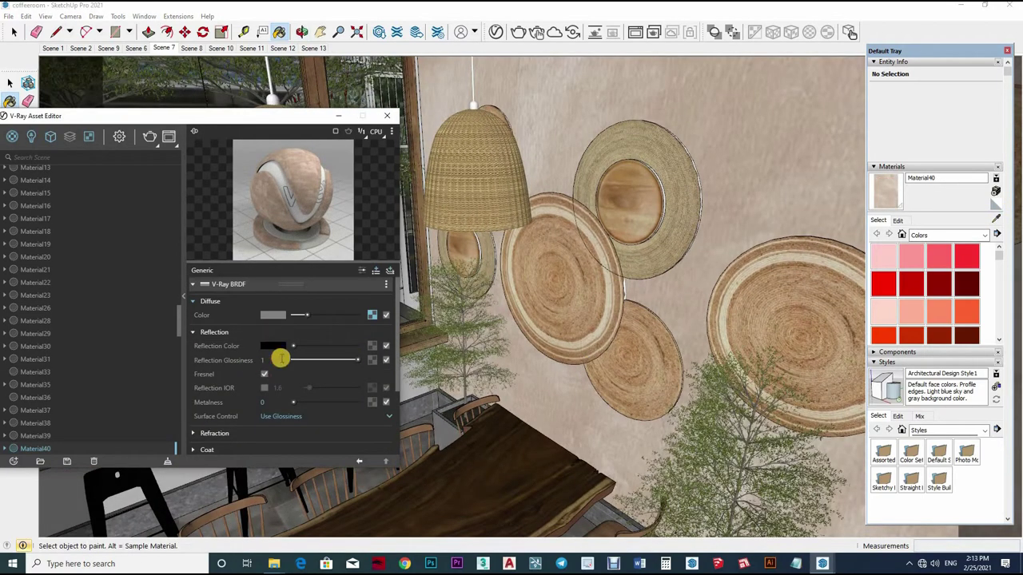
type(".7")
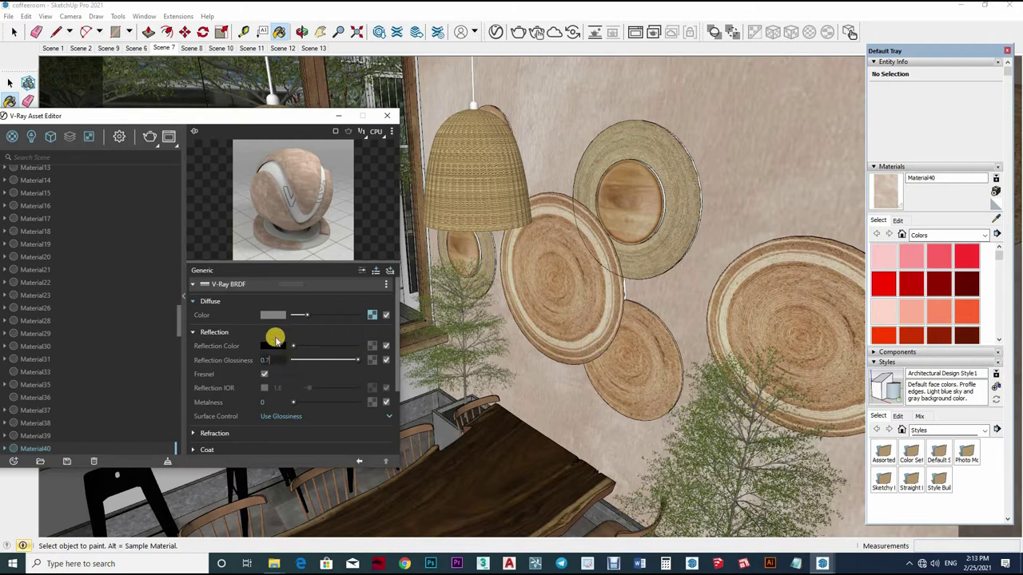
left_click(297, 346)
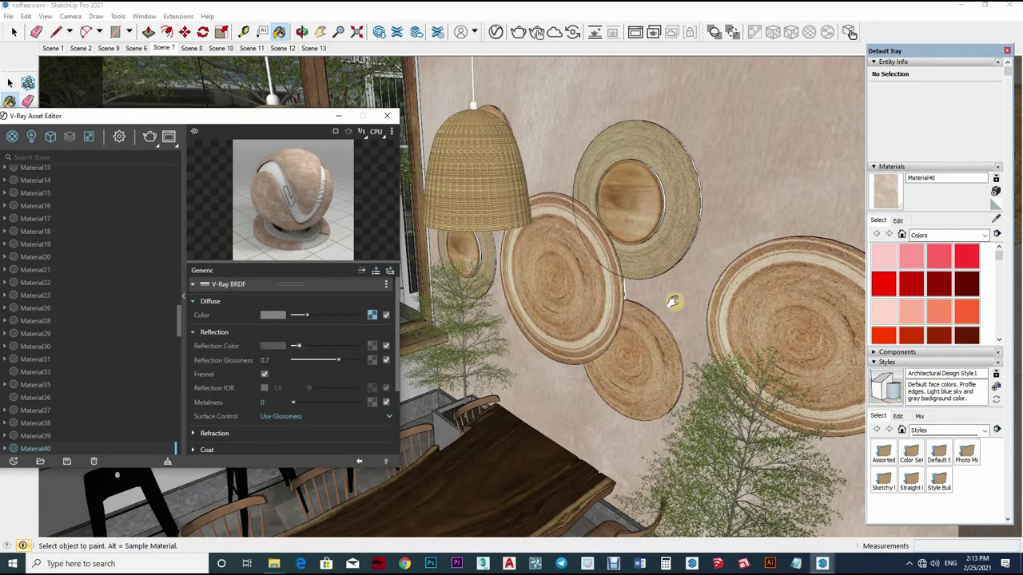
Sample the counter wood, Material40 and Material42, ending on the window glass 0019_Crimson
middle_click_drag(665, 336, 535, 326)
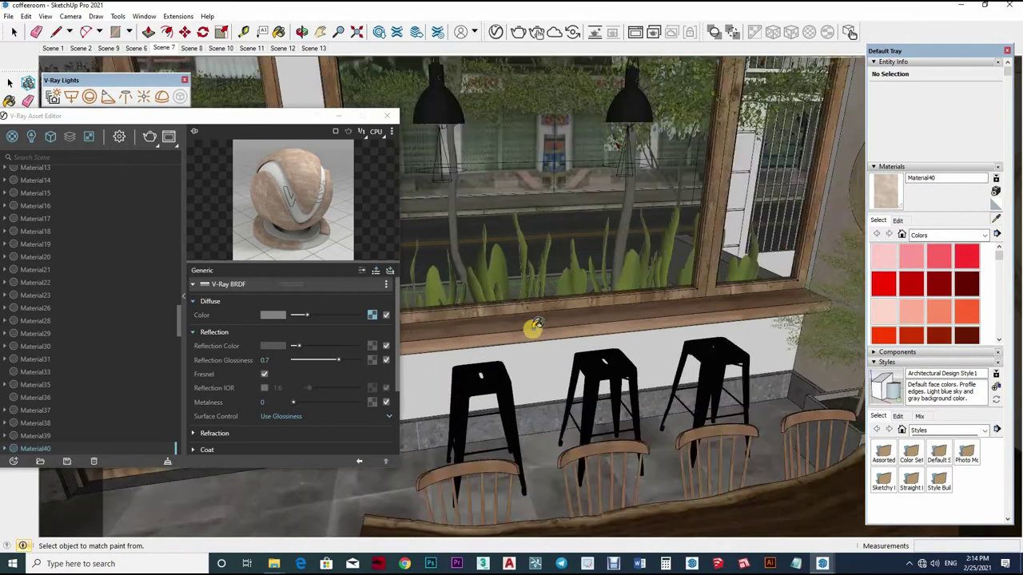
left_click(534, 326, "alt")
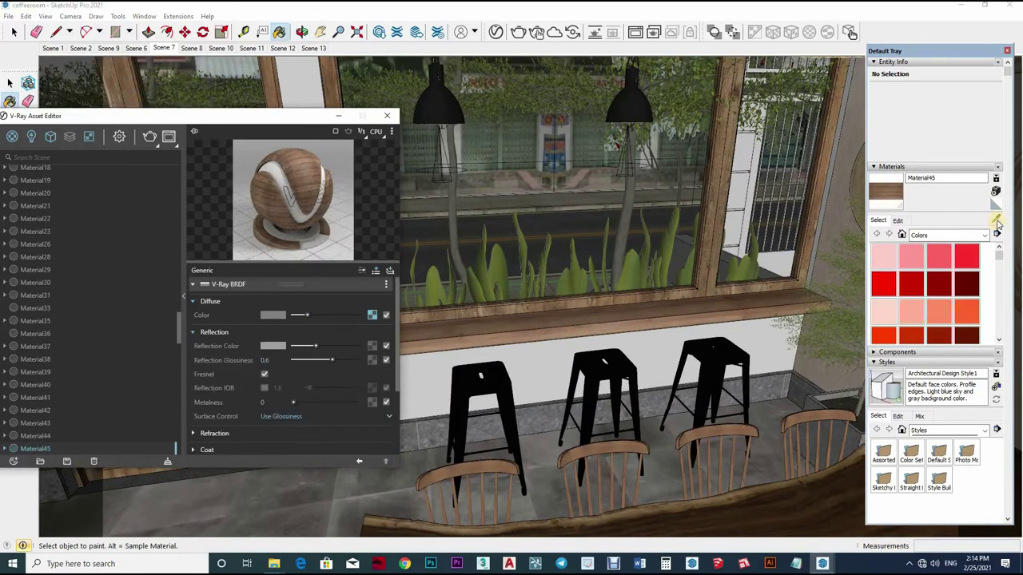
mouse_move(648, 302)
middle_mouse_down()
mouse_move(814, 140)
mouse_move(366, 292)
middle_mouse_up()
left_click(509, 292, "alt")
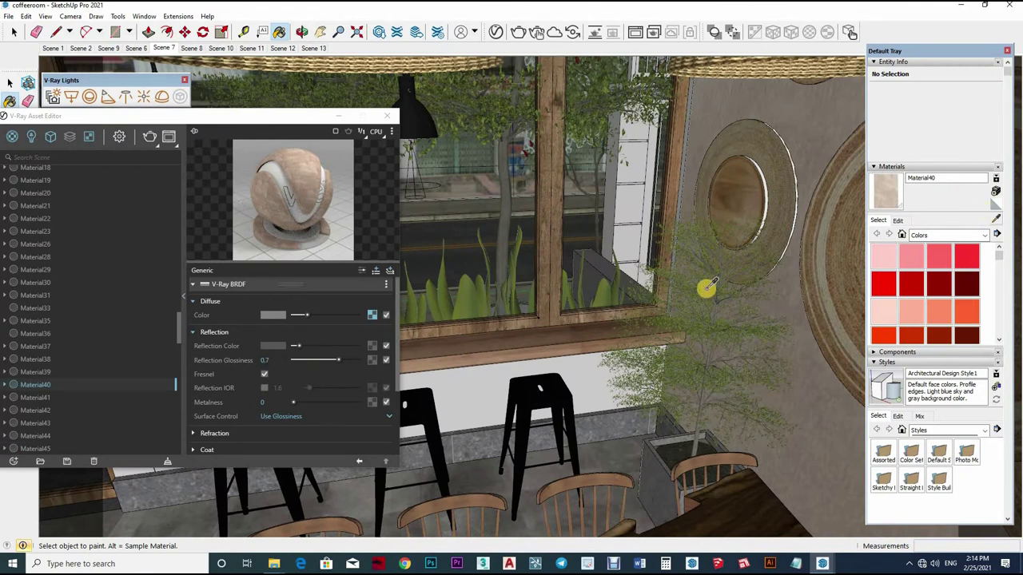
middle_click_drag(706, 289, 589, 324)
left_click(588, 324, "alt")
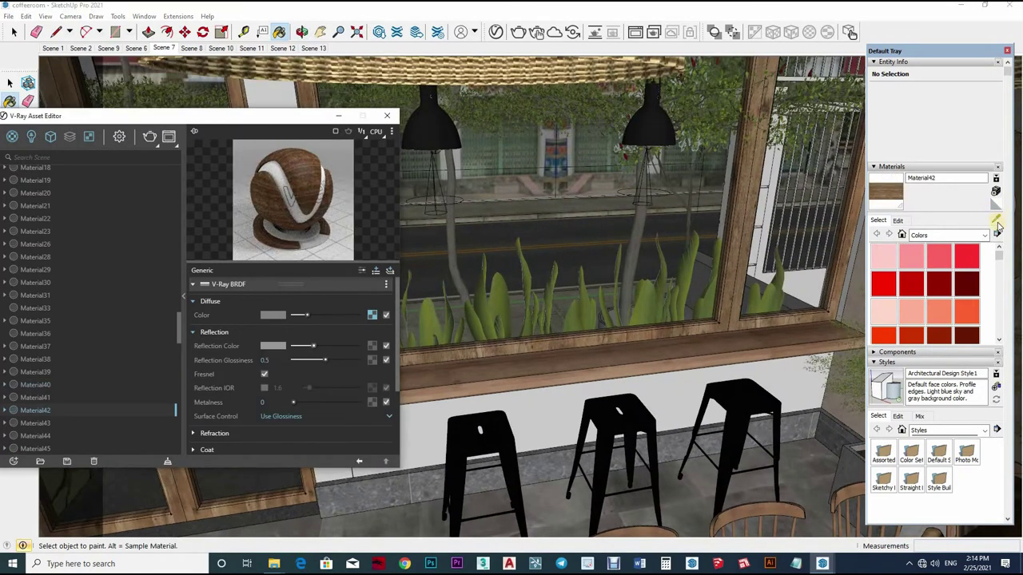
left_click(532, 258, "alt")
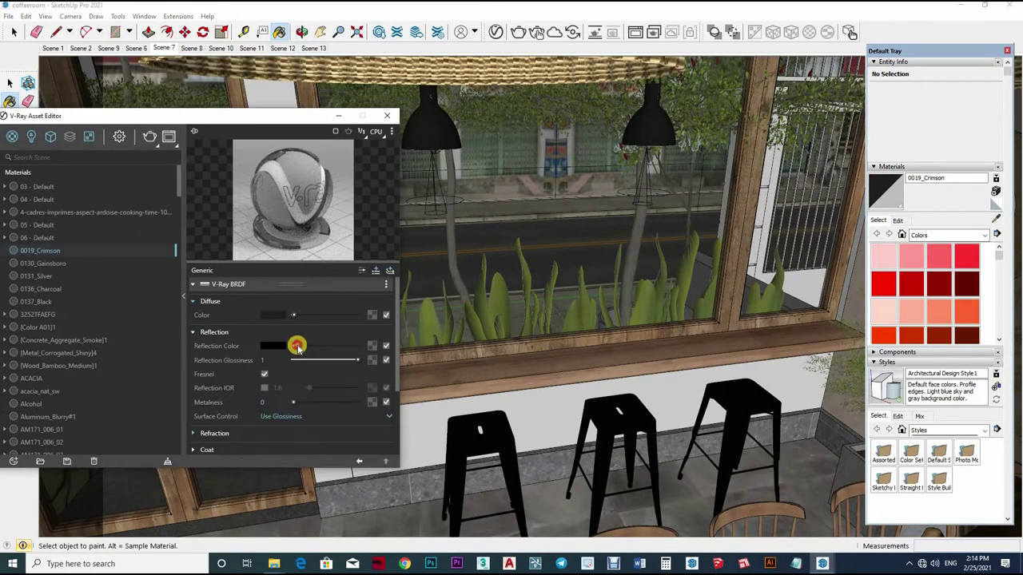
Give 0019_Crimson a grey reflection with 0.95 glossiness, sample the stool material, and return to Scene 1
left_click_drag(307, 346, 326, 357)
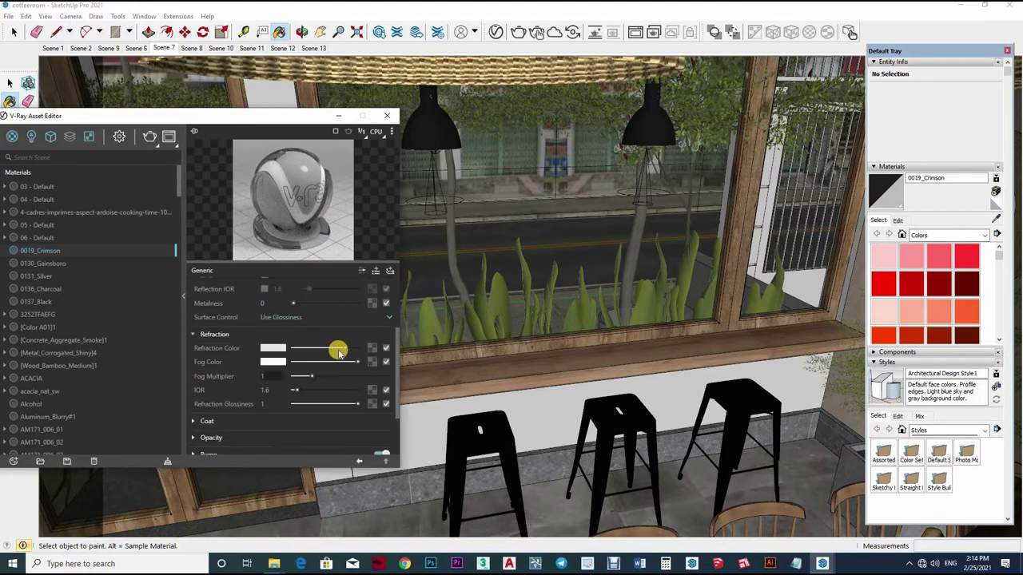
left_click_drag(354, 358, 354, 359)
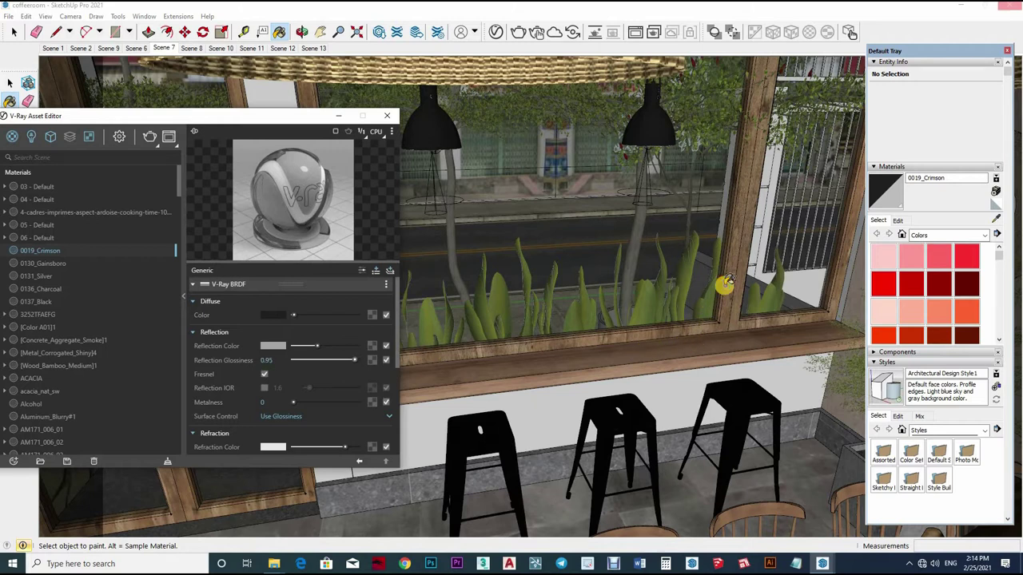
left_click(612, 393, "alt")
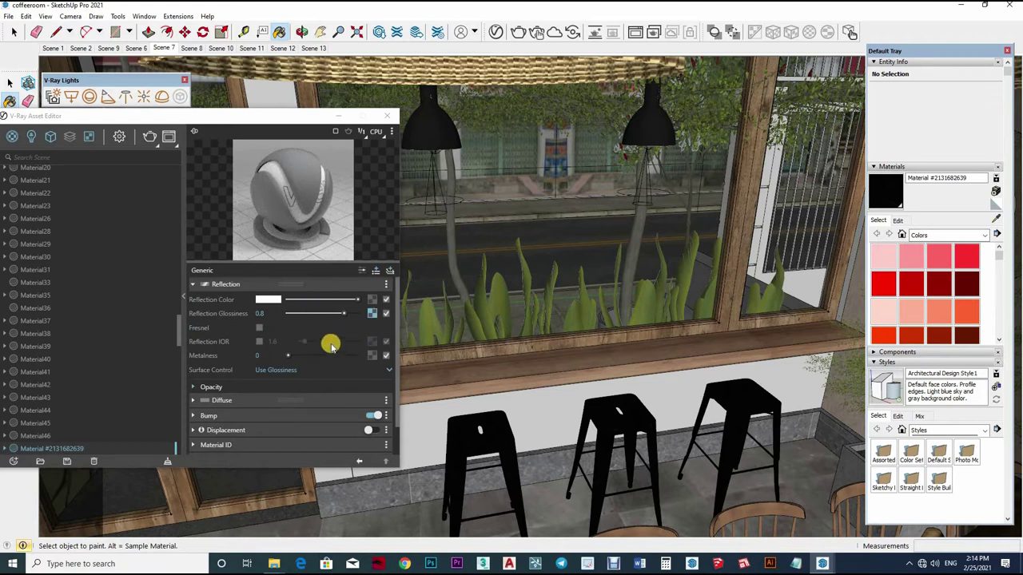
left_click(162, 50)
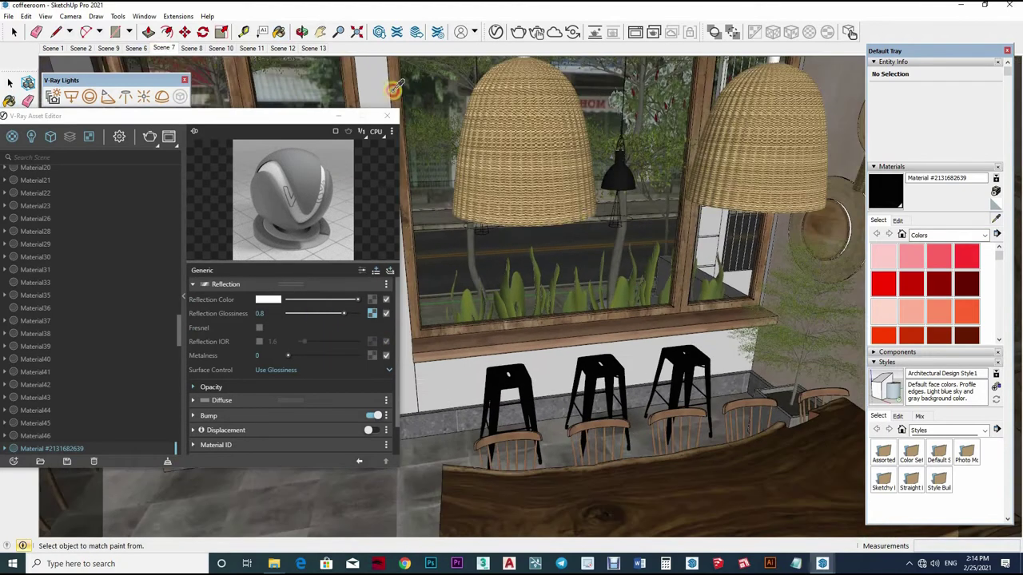
left_click(55, 49)
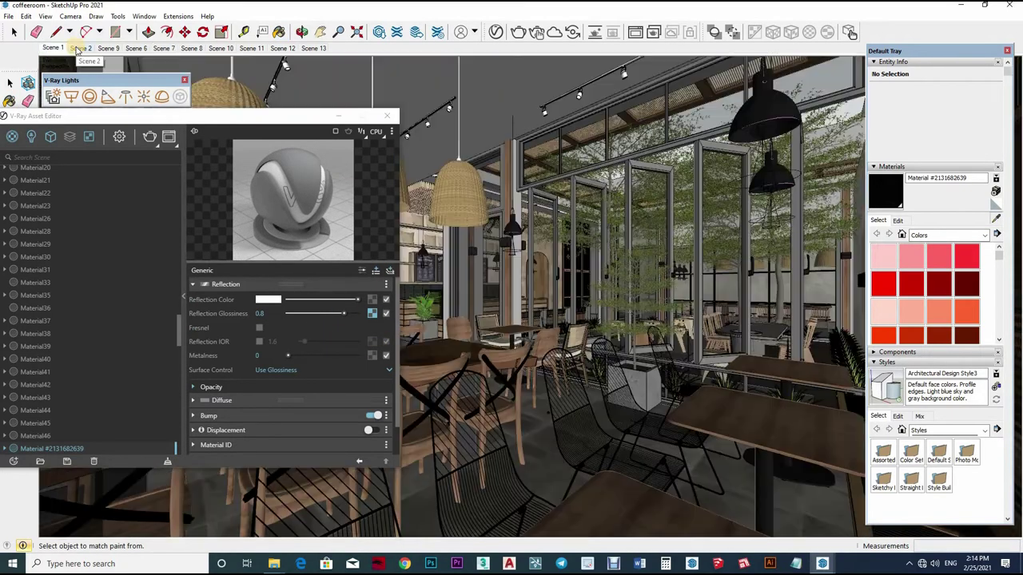
In Scene 2, use the stone wall Material31's diffuse texture as its bump map
left_click(80, 49)
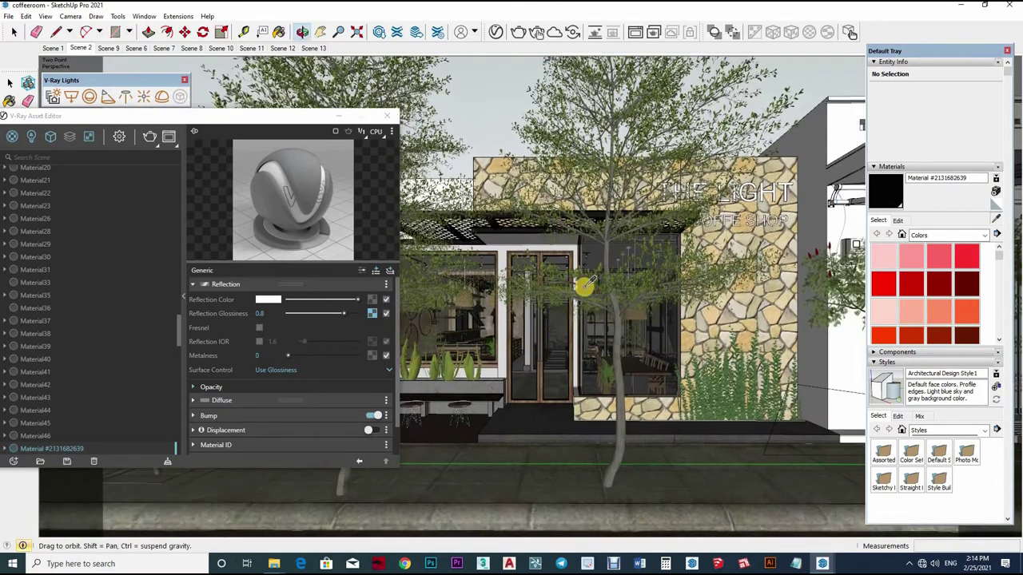
middle_click_drag(489, 378, 607, 350)
left_click(603, 311, "alt")
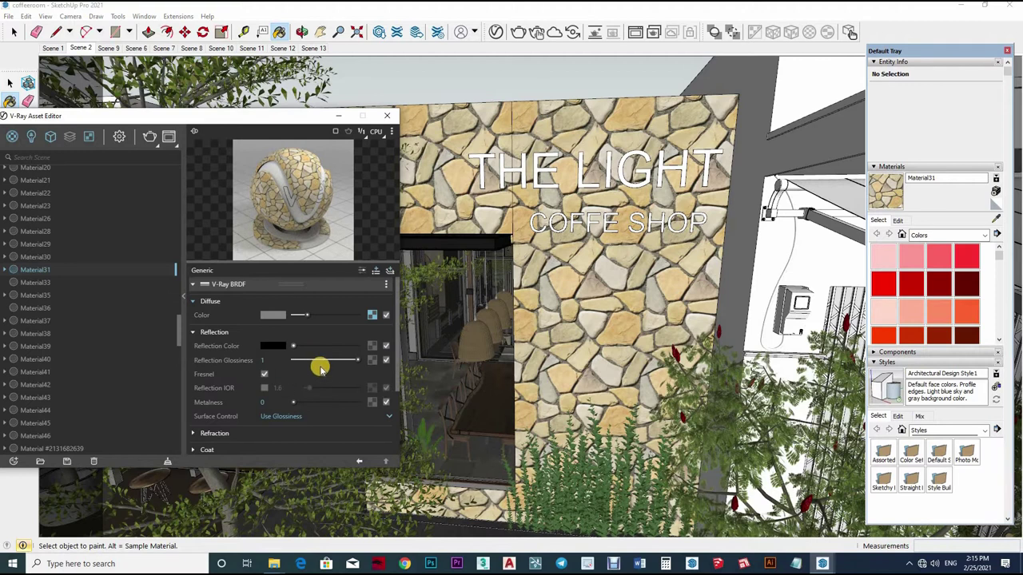
right_click(371, 315)
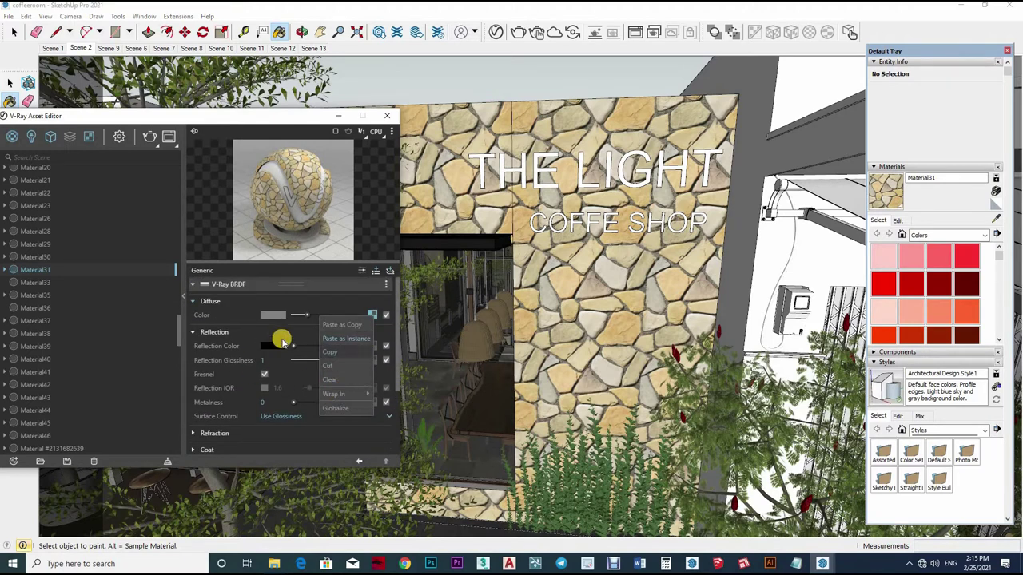
scroll(302, 395, "down", 3)
left_click(385, 399)
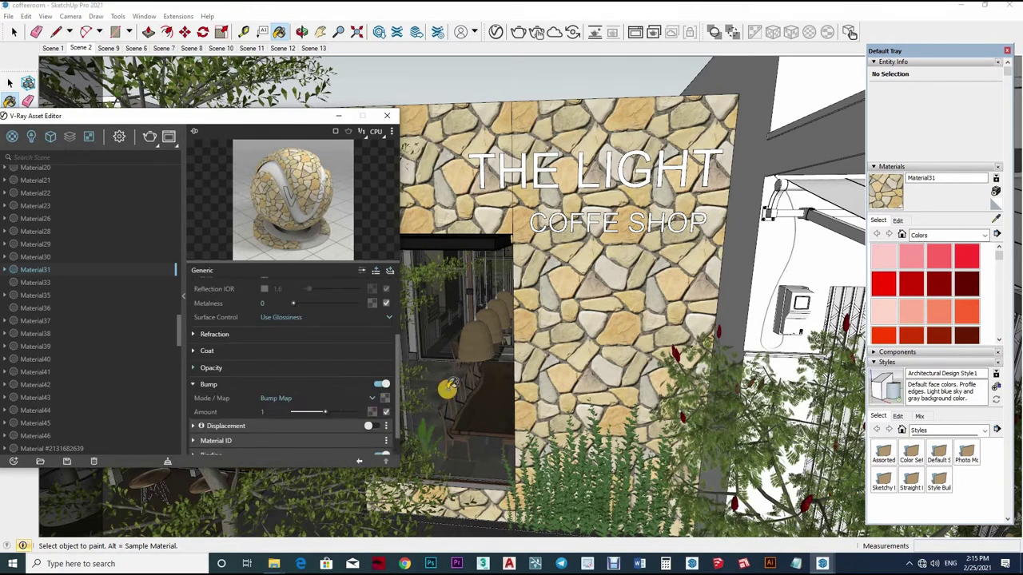
left_click(384, 397)
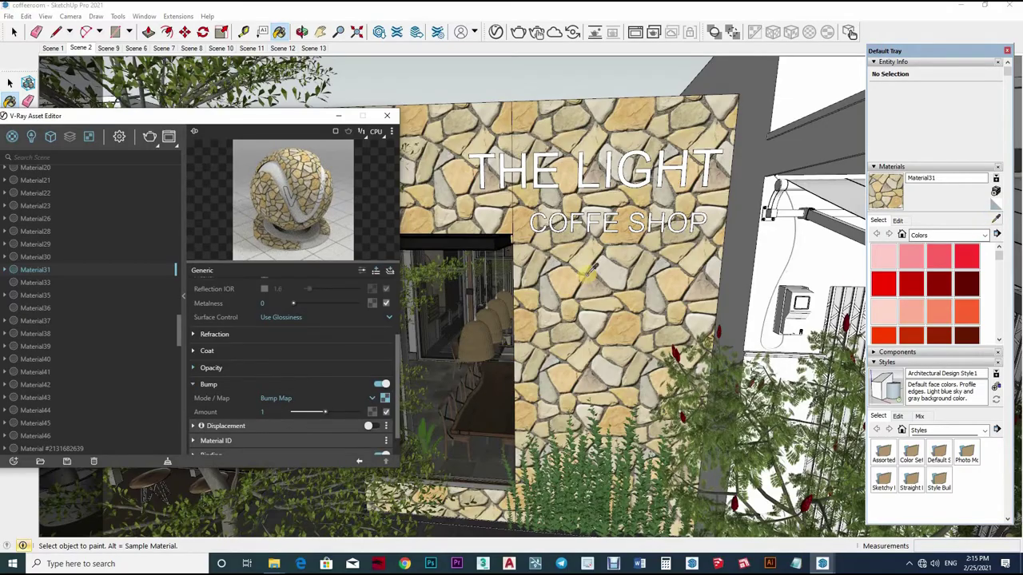
Sample the black metal grid material denbong on the café front
mouse_move(584, 242)
middle_mouse_down()
mouse_move(501, 274)
mouse_move(607, 315)
mouse_move(537, 227)
middle_mouse_up()
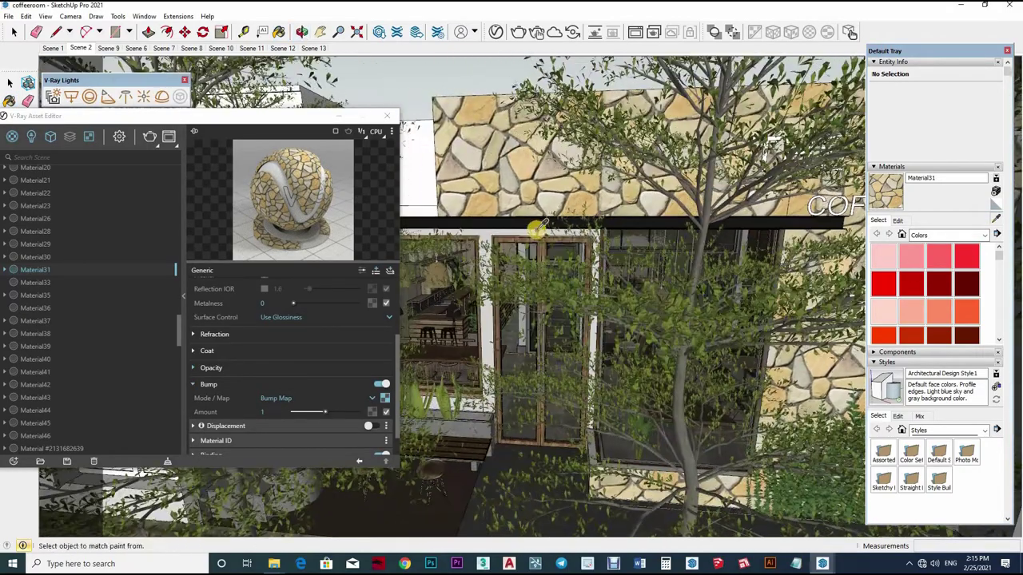
left_click(537, 227, "alt")
middle_click_drag(536, 280, 308, 335)
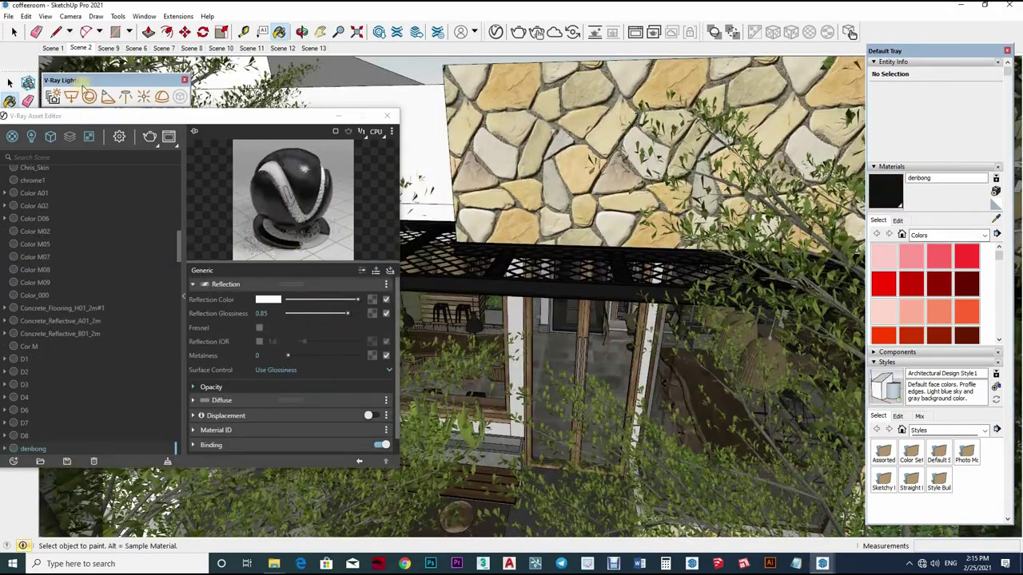
Return to the wide Scene 7 courtyard view and sample the wood material Material19
key("Page_Down")
key("Page_Down")
key("Page_Down")
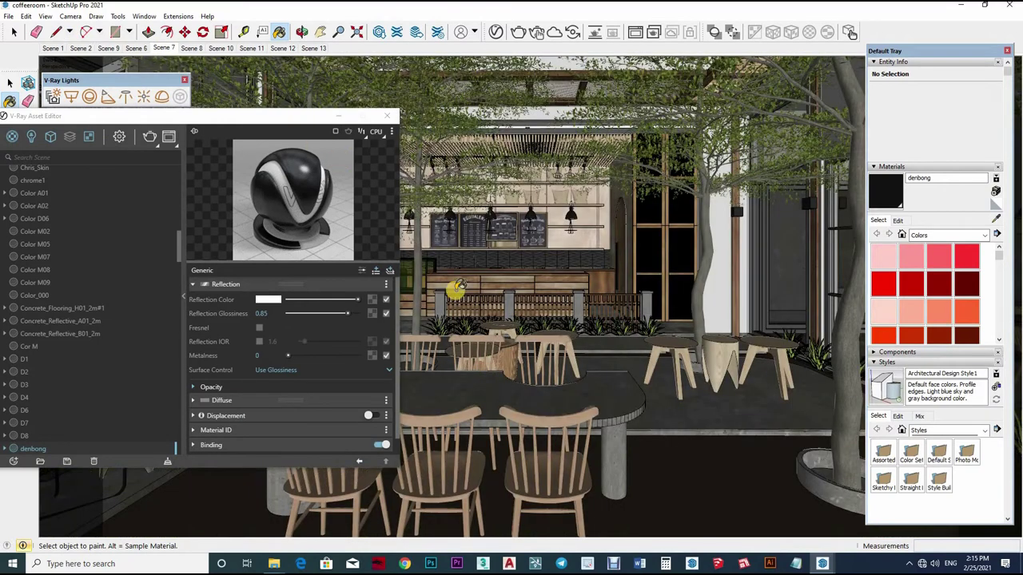
left_click(473, 273, "alt")
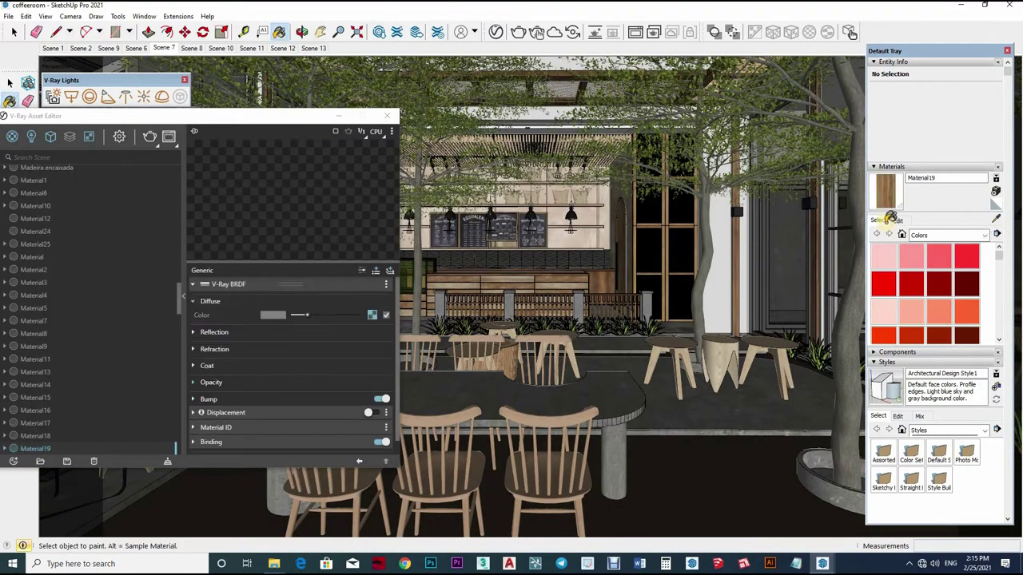
scroll(646, 267, "up", 2)
scroll(645, 268, "up", 3)
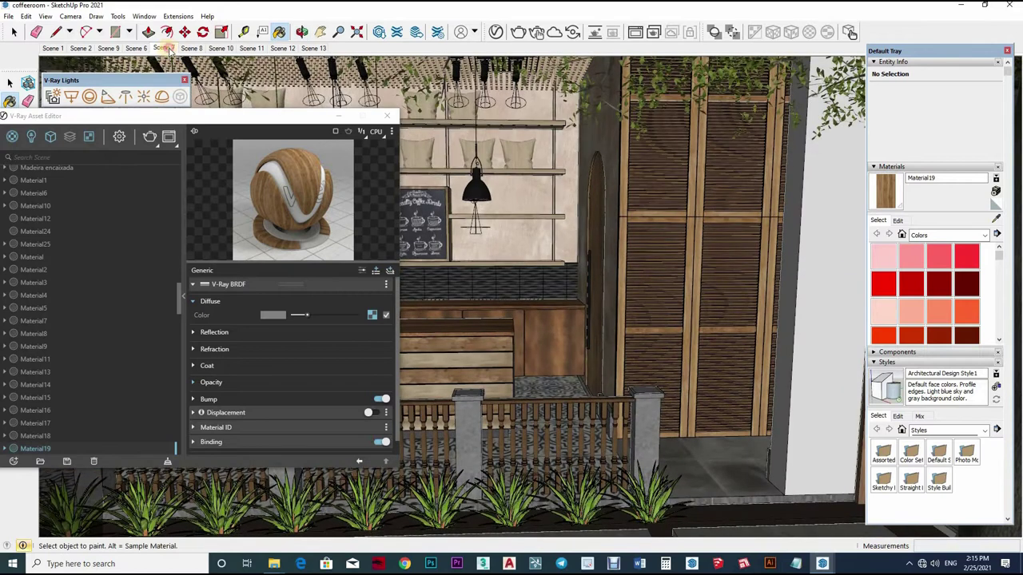
left_click(164, 48)
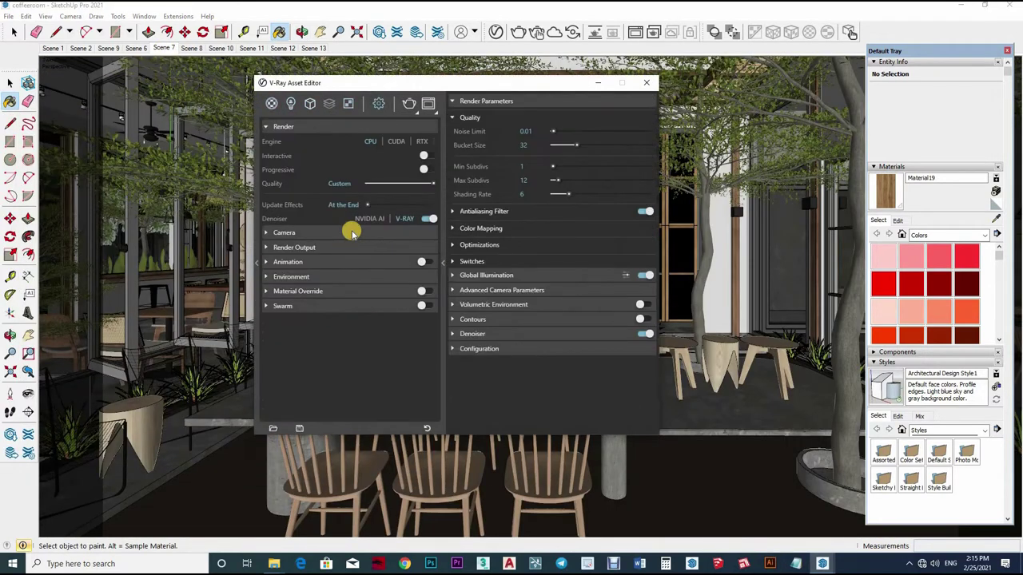
Raise the V-Ray camera Exposure Value from 7.5 to 9
left_click(352, 233)
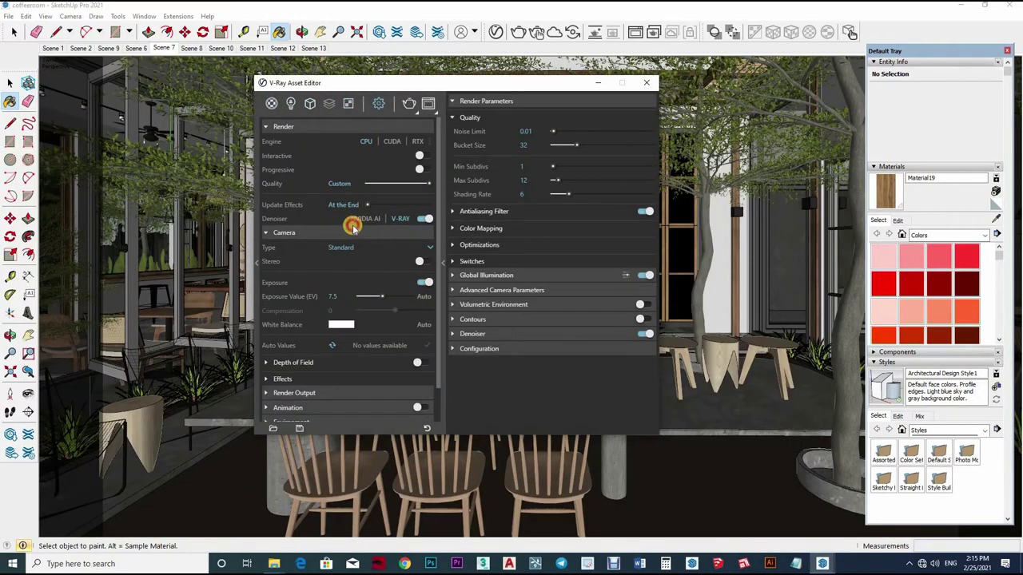
left_click(351, 233)
left_click(351, 233)
left_click(379, 295)
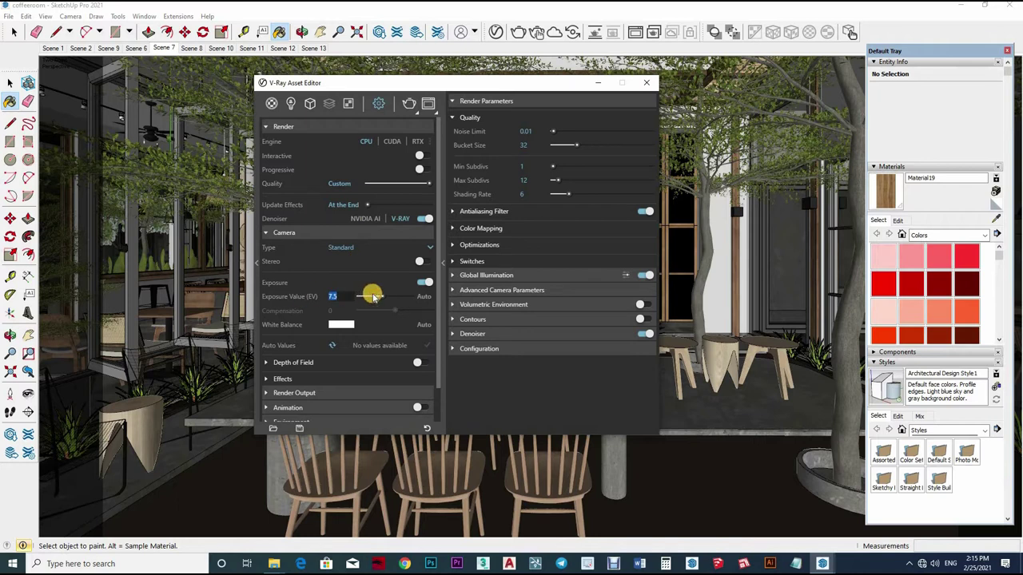
type("9")
left_click(383, 104)
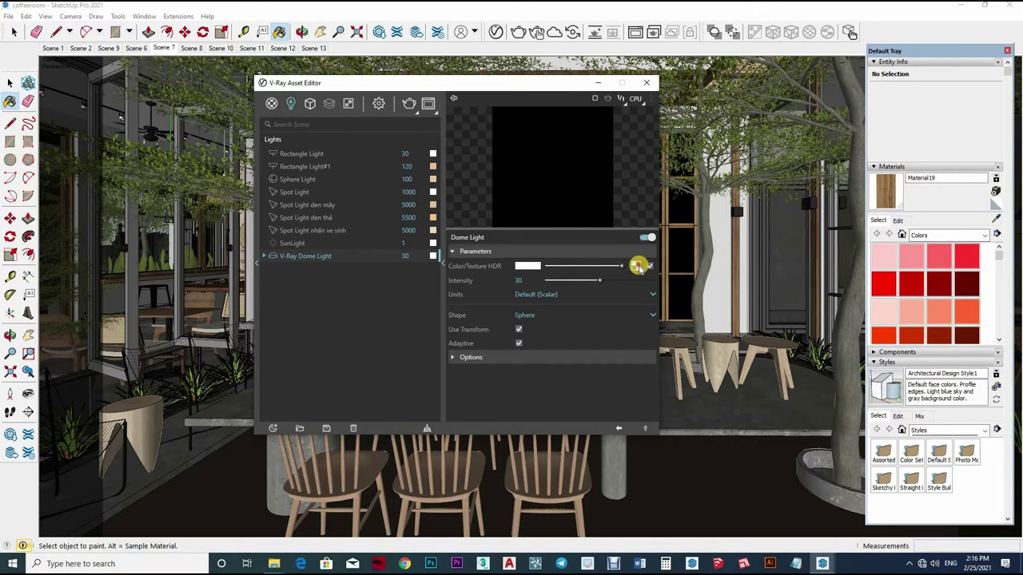
Load the HDR sky image as a bitmap texture in the Dome Light's color slot
left_click(639, 268)
left_click(456, 235)
left_click(650, 265)
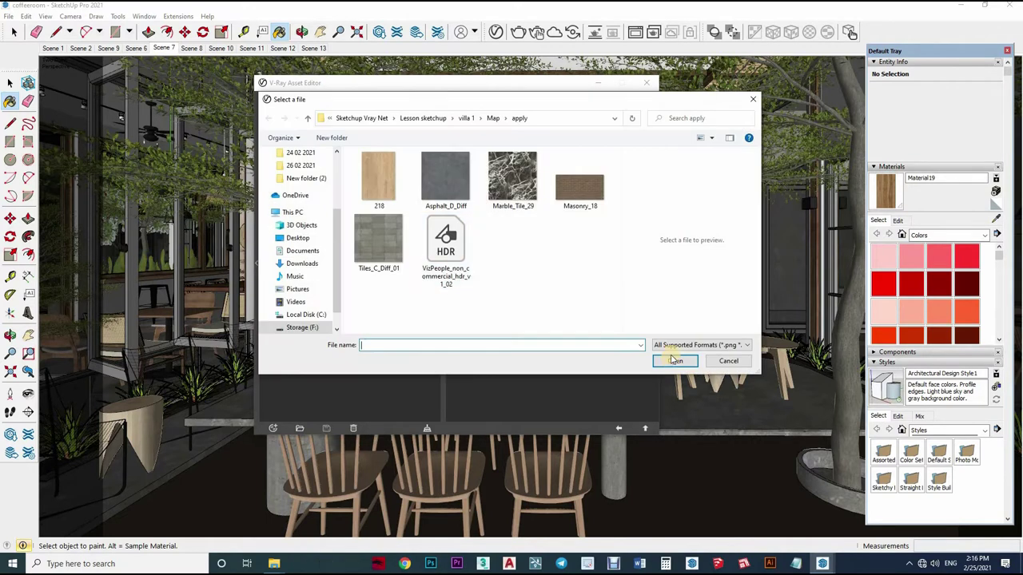
double_click(446, 248)
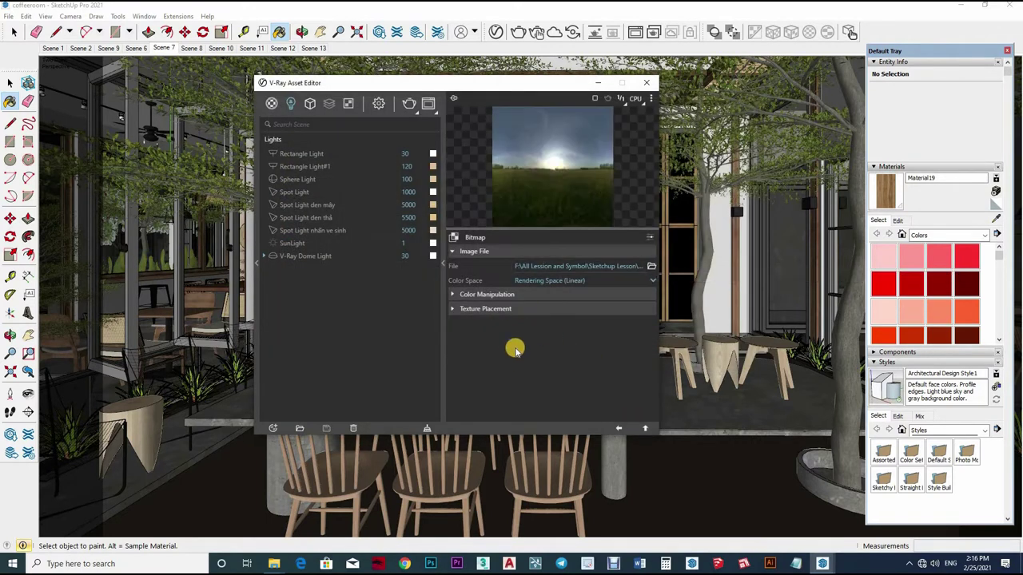
left_click(645, 428)
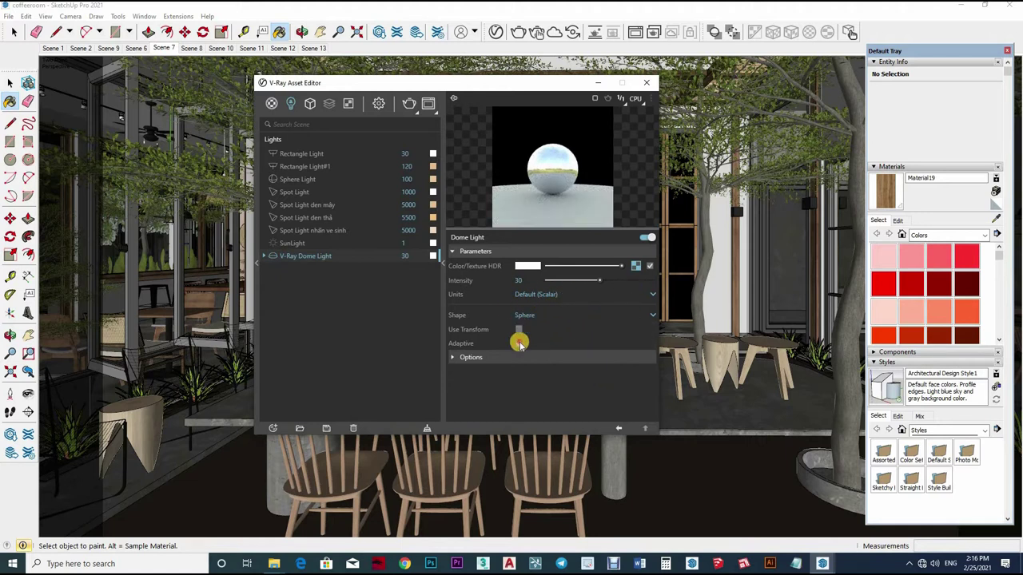
left_click(515, 363)
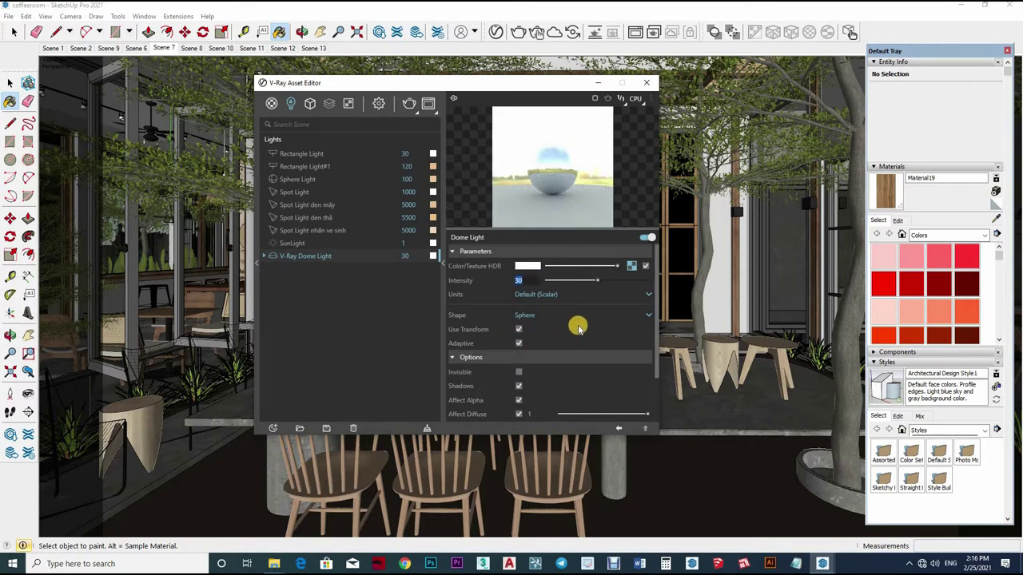
left_click(646, 82)
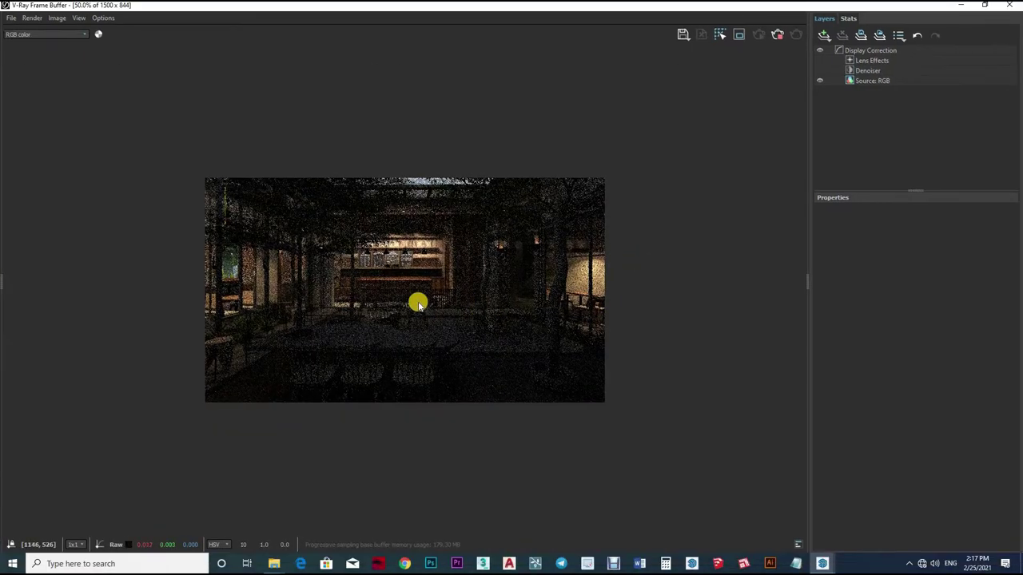
Set the camera exposure value to 8 and expand the Environment settings
double_click(417, 301)
scroll(541, 238, "down", 2)
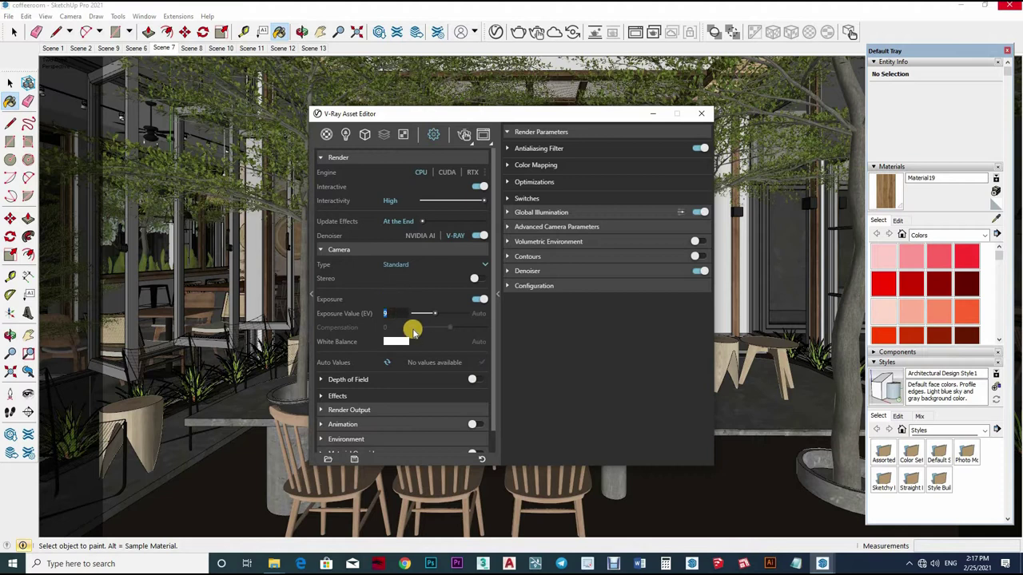
type("8")
key("Return")
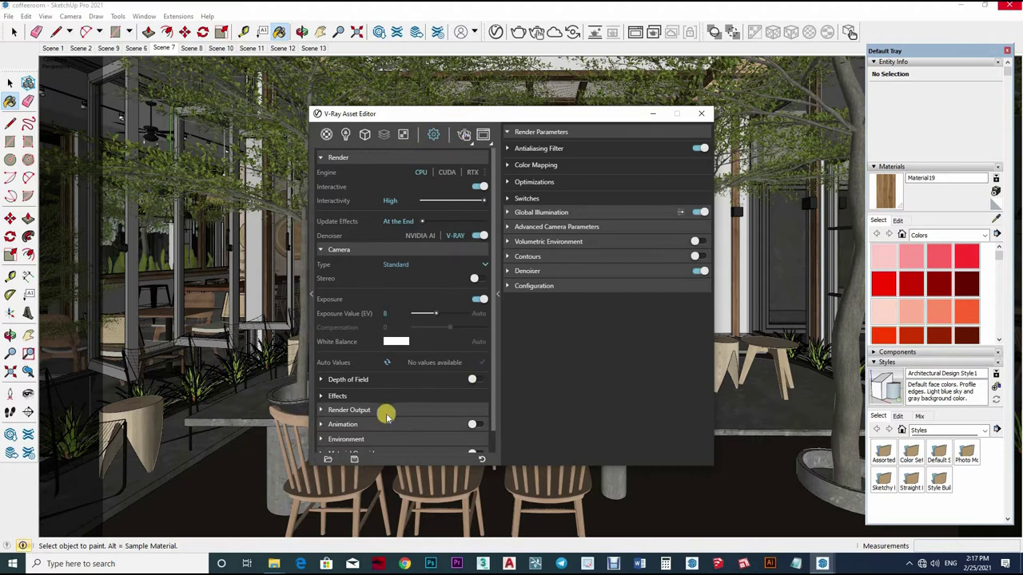
left_click(447, 439)
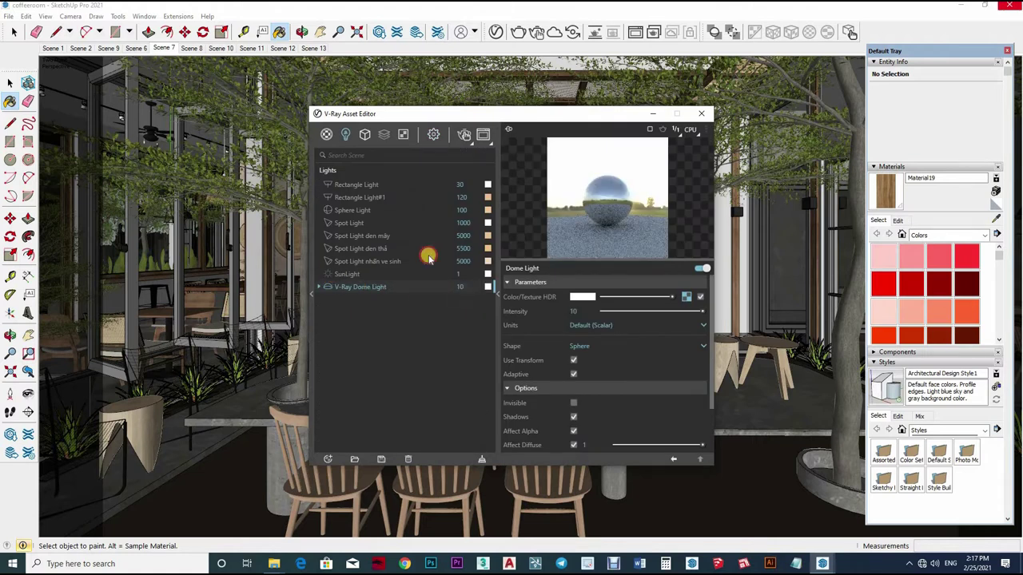
Run a test render of the courtyard, inspect it at full size, then close it
left_click(537, 34)
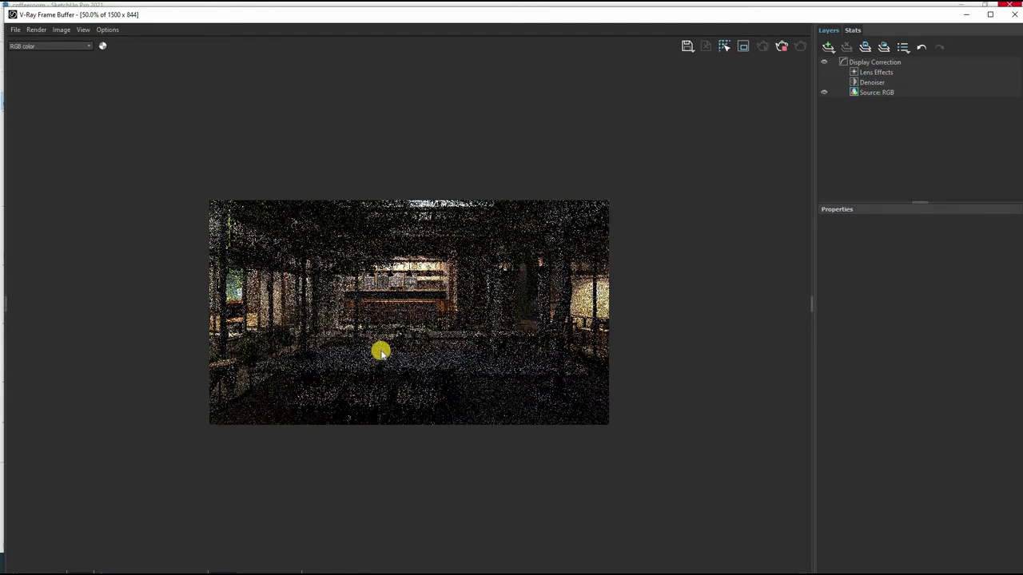
double_click(543, 285)
double_click(543, 208)
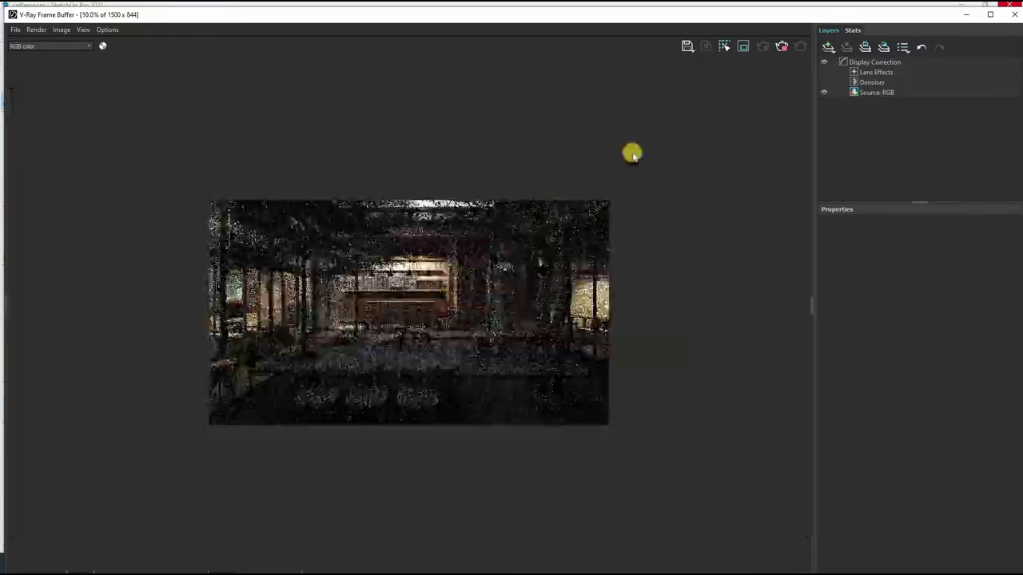
left_click(496, 32)
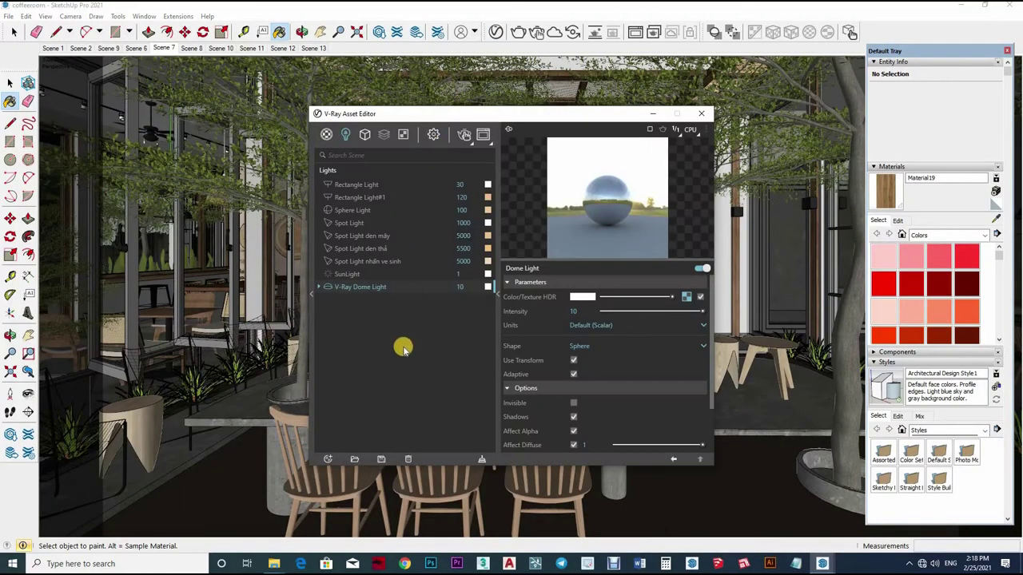
Switch on the material override and run a new test render of the courtyard
left_click(433, 134)
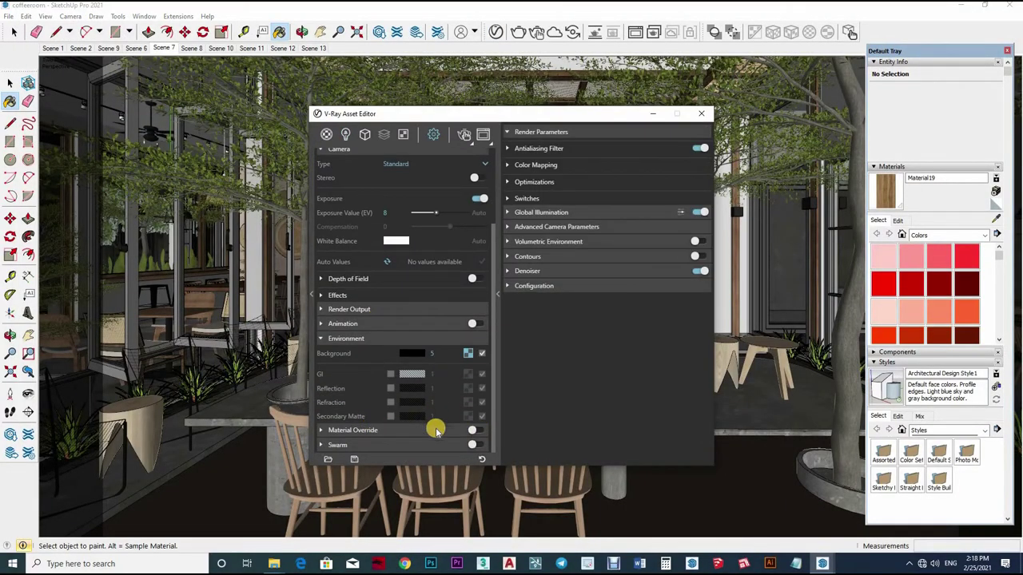
left_click(471, 430)
left_click(554, 33)
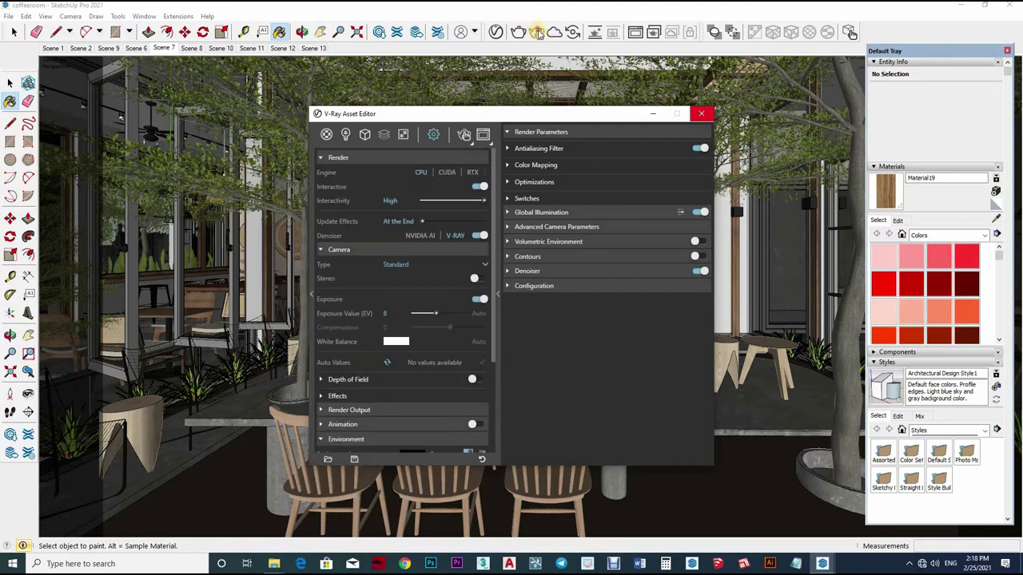
left_click(701, 113)
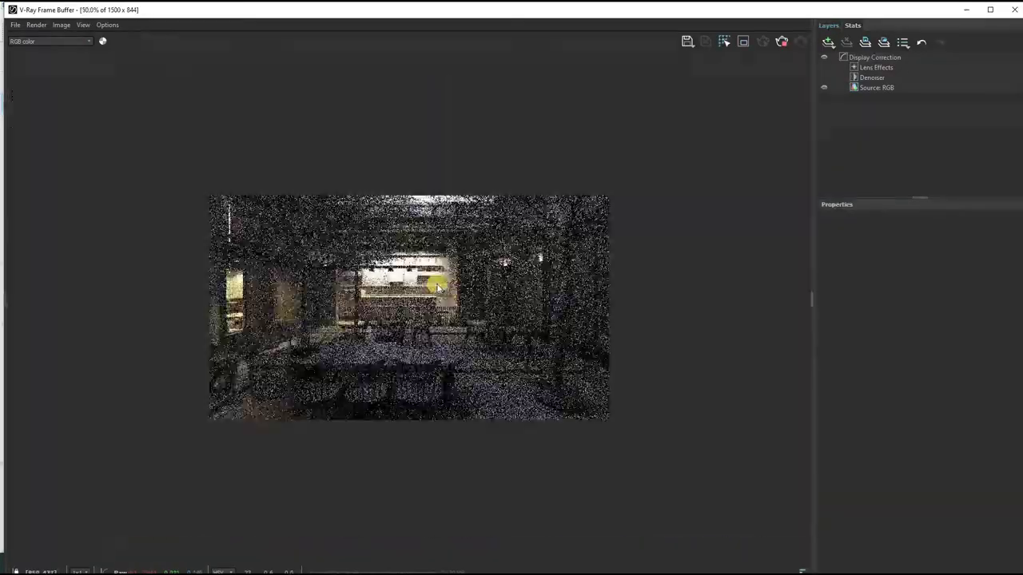
scroll(437, 286, "up", 2)
scroll(438, 286, "down", 2)
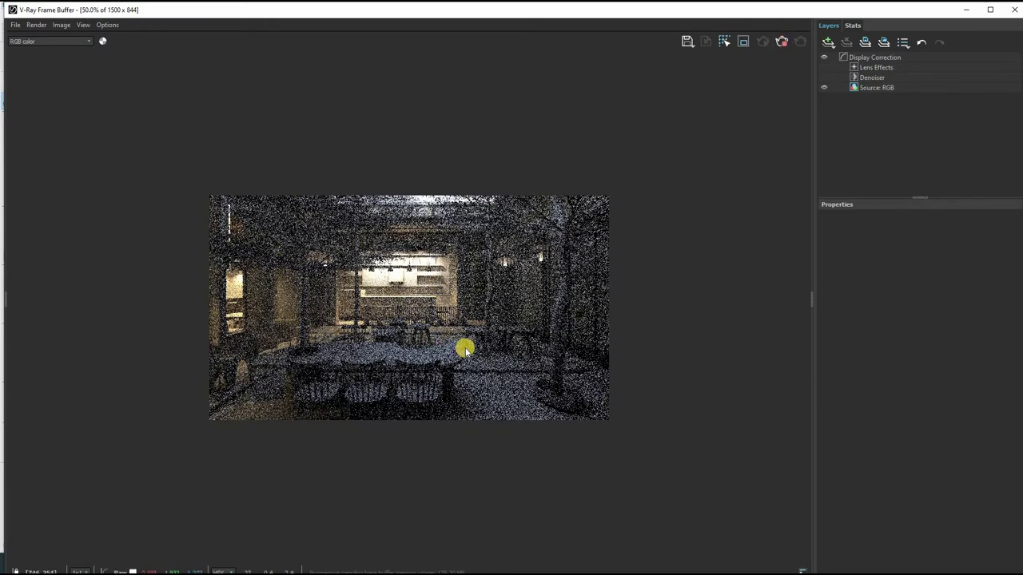
scroll(464, 344, "up", 1)
scroll(464, 352, "down", 1)
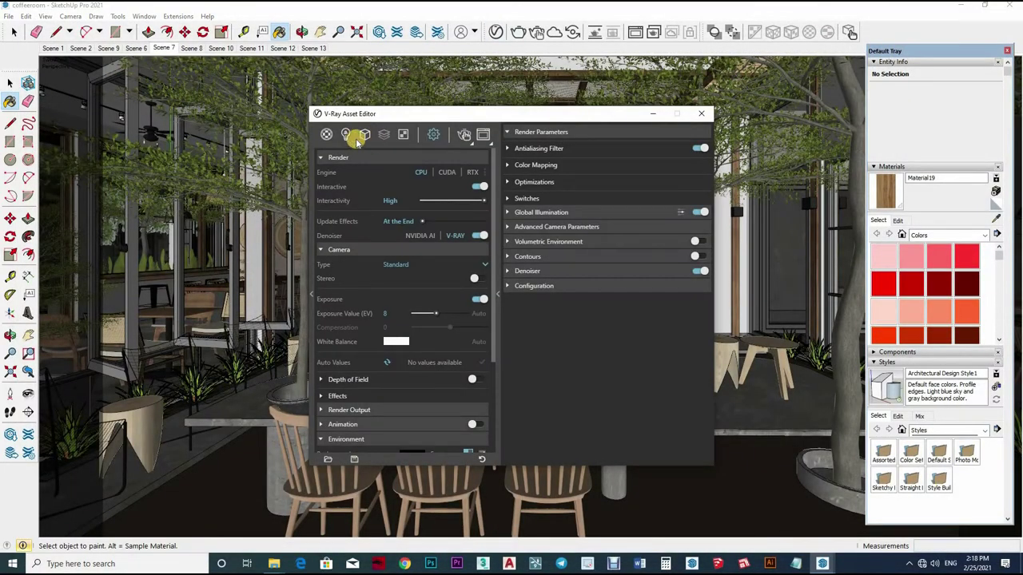
Check the scene lights and render settings, render again, and close the render window
left_click(350, 135)
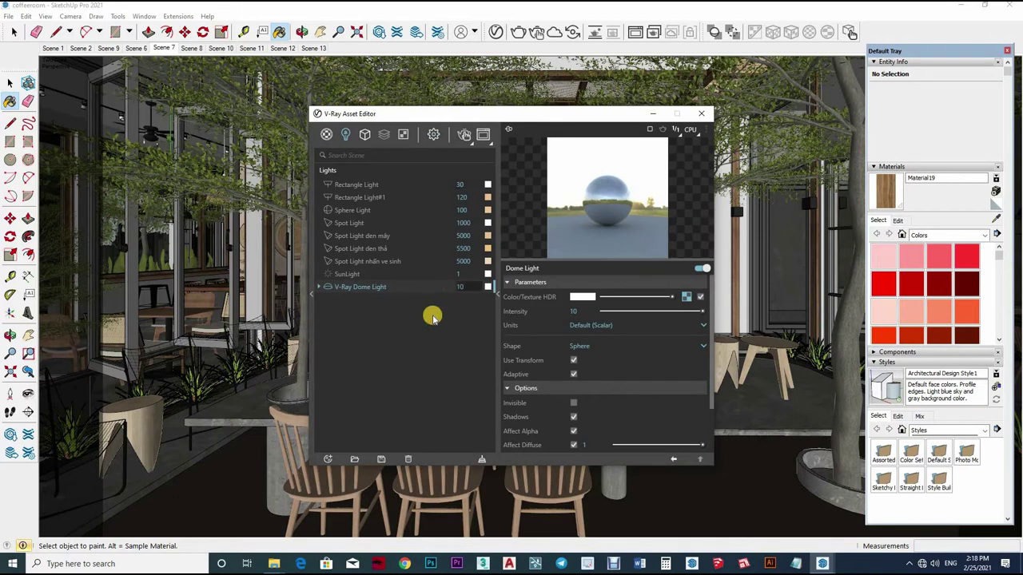
left_click(434, 136)
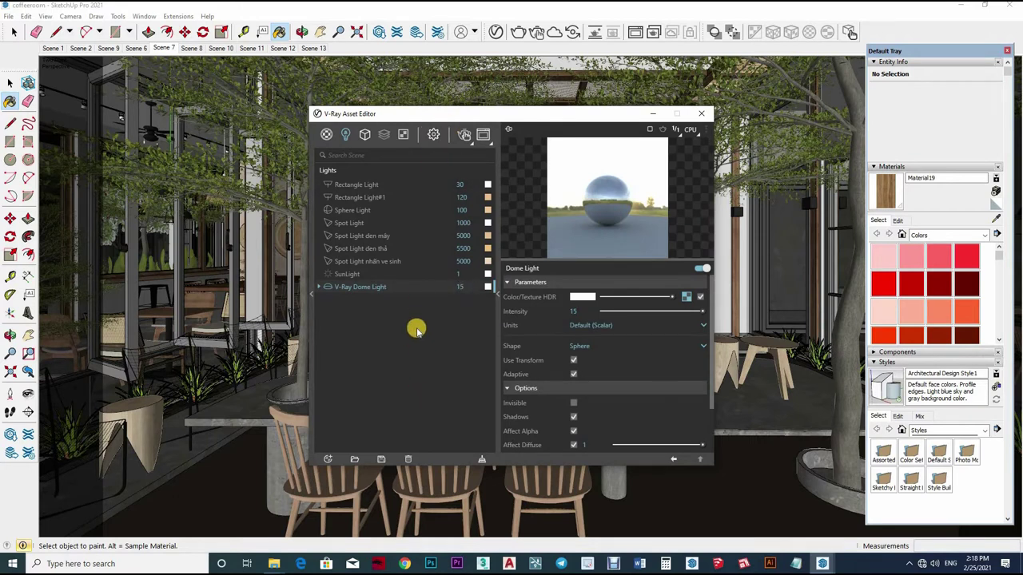
scroll(483, 379, "down", 3)
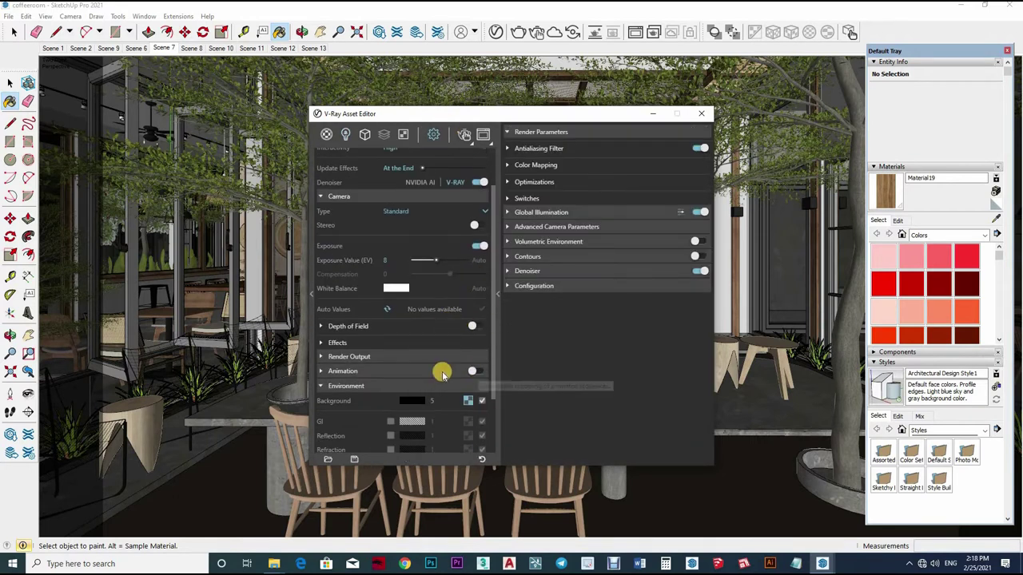
scroll(436, 374, "down", 2)
scroll(447, 383, "up", 2)
scroll(472, 404, "down", 2)
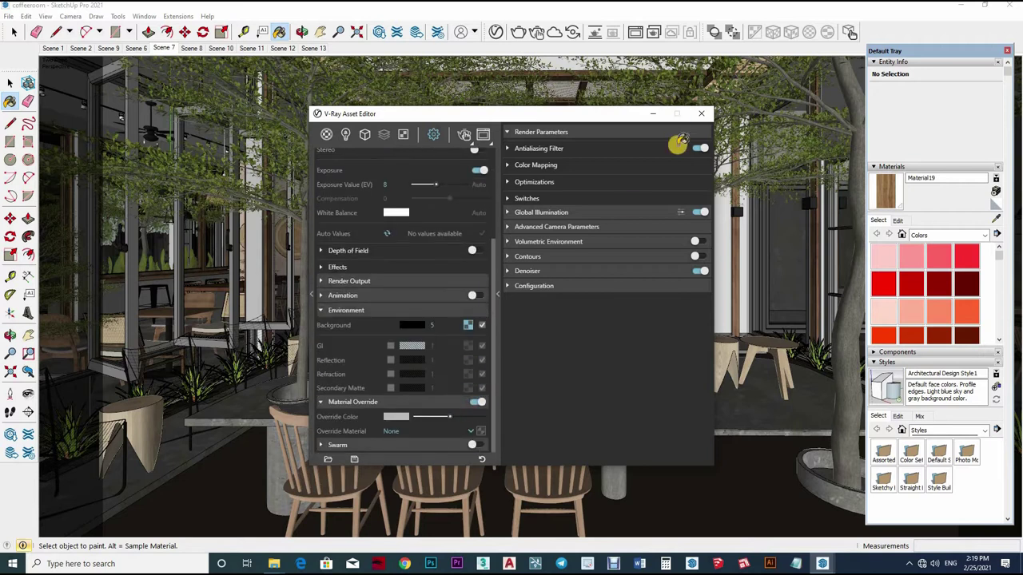
left_click(701, 114)
key("space")
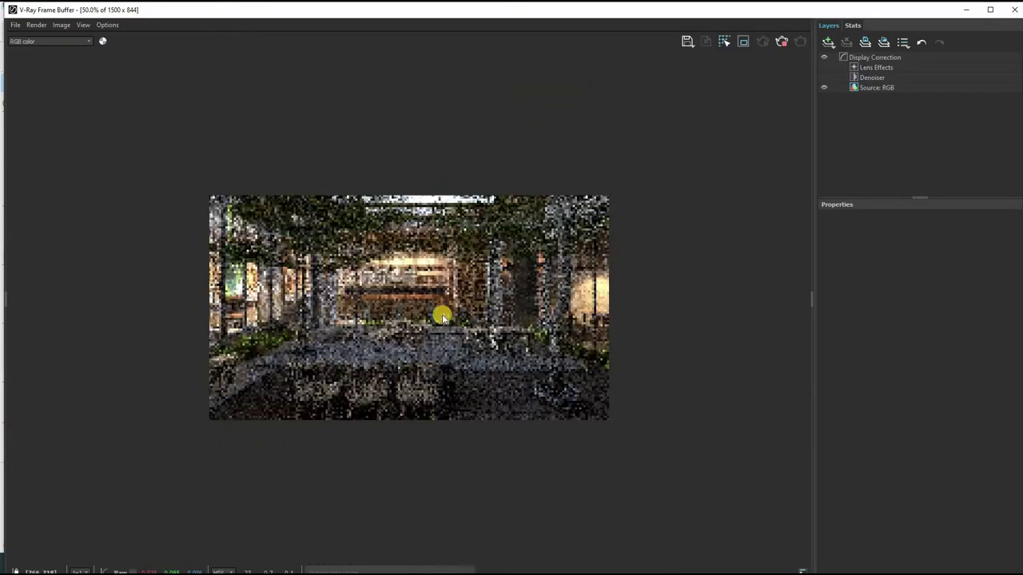
left_click(1012, 9)
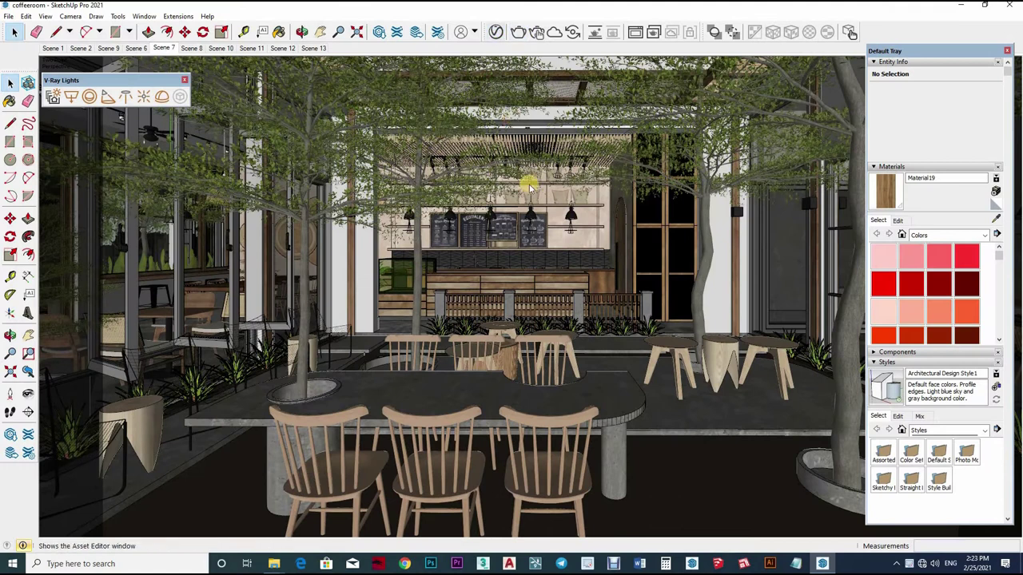
Set Max Subdivs to 24 and the Global Illumination Max Rate to -1
left_click(578, 196)
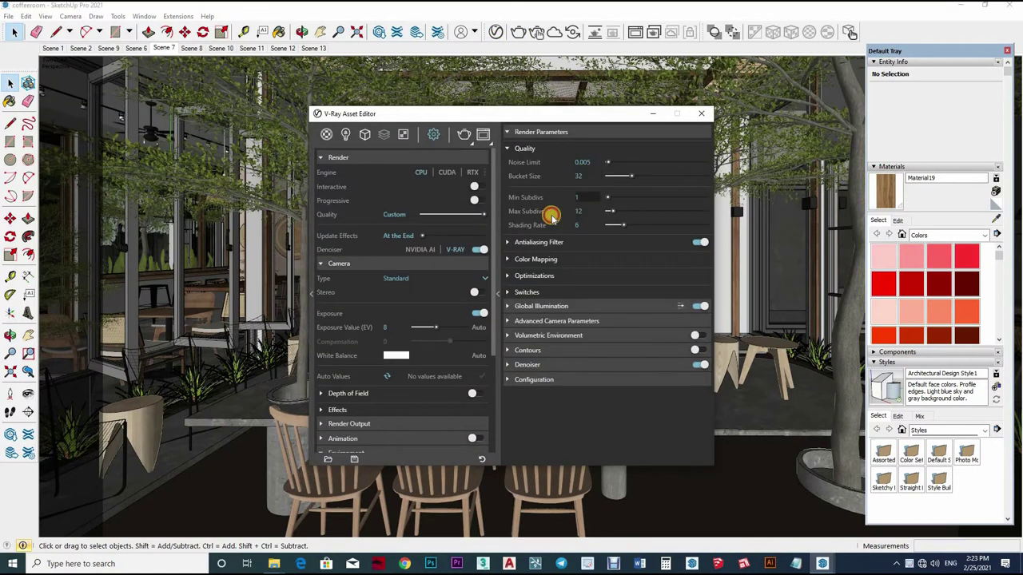
type("24")
key("Return")
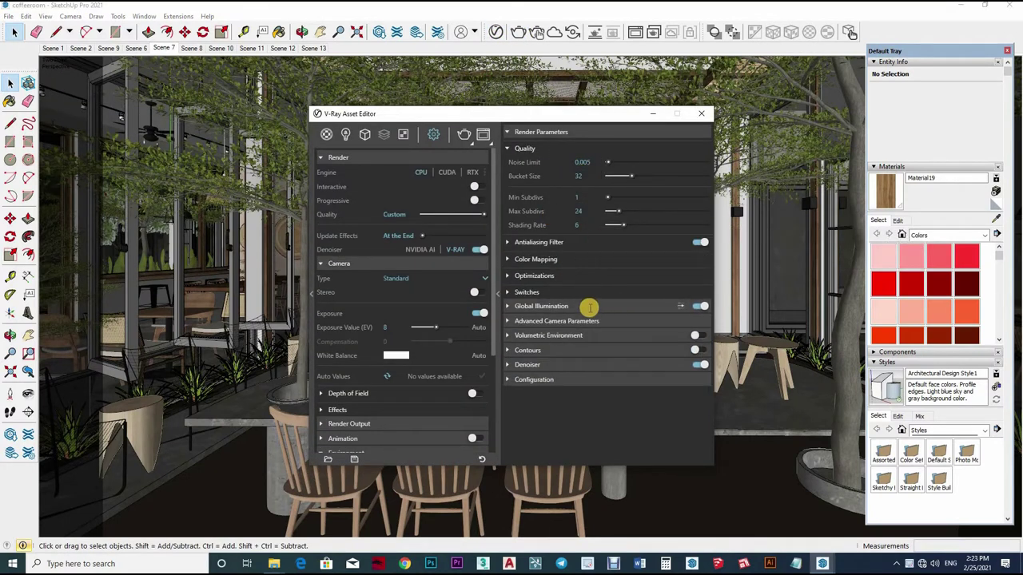
left_click(589, 307)
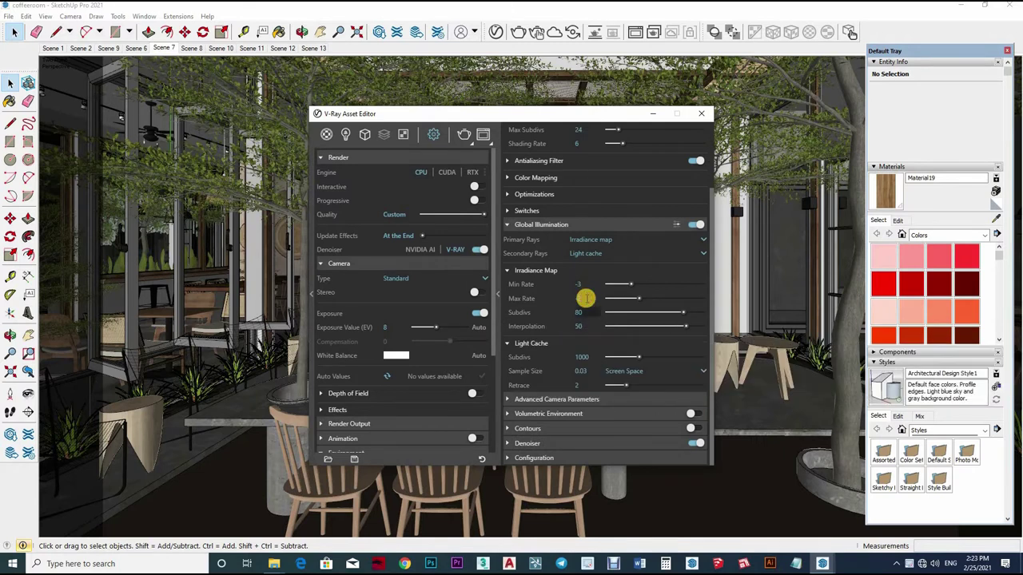
key("Return")
Set Light Cache Subdivs to 1200 and start the final render
left_click(581, 357)
type("1200")
key("Return")
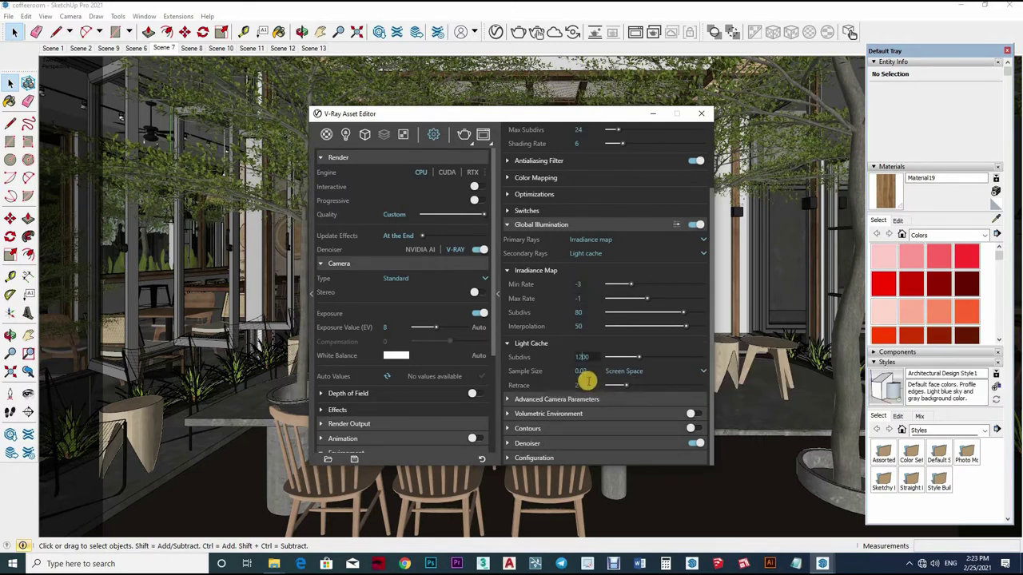
scroll(406, 373, "down", 3)
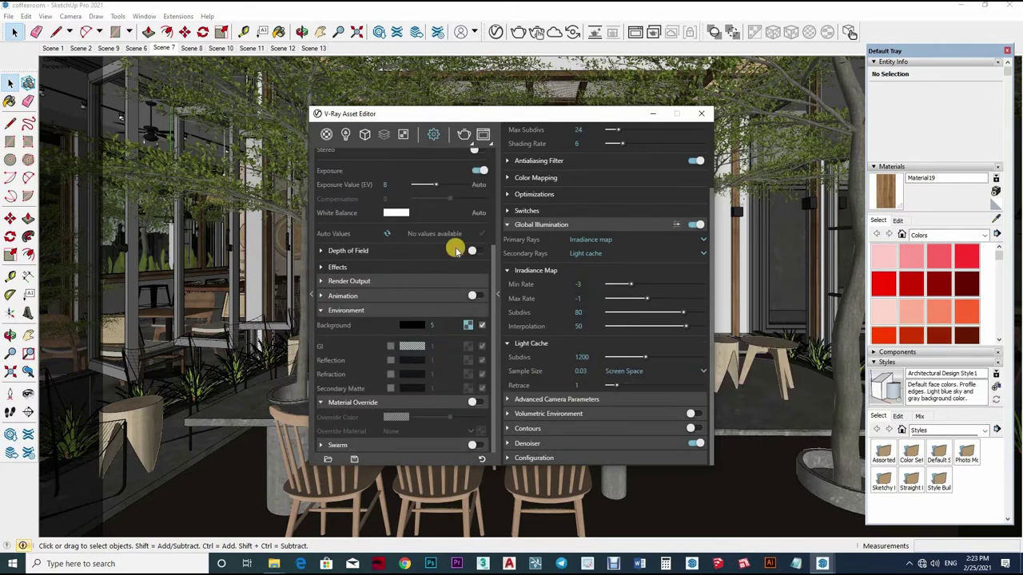
scroll(456, 247, "up", 3)
scroll(599, 319, "up", 2)
left_click(526, 35)
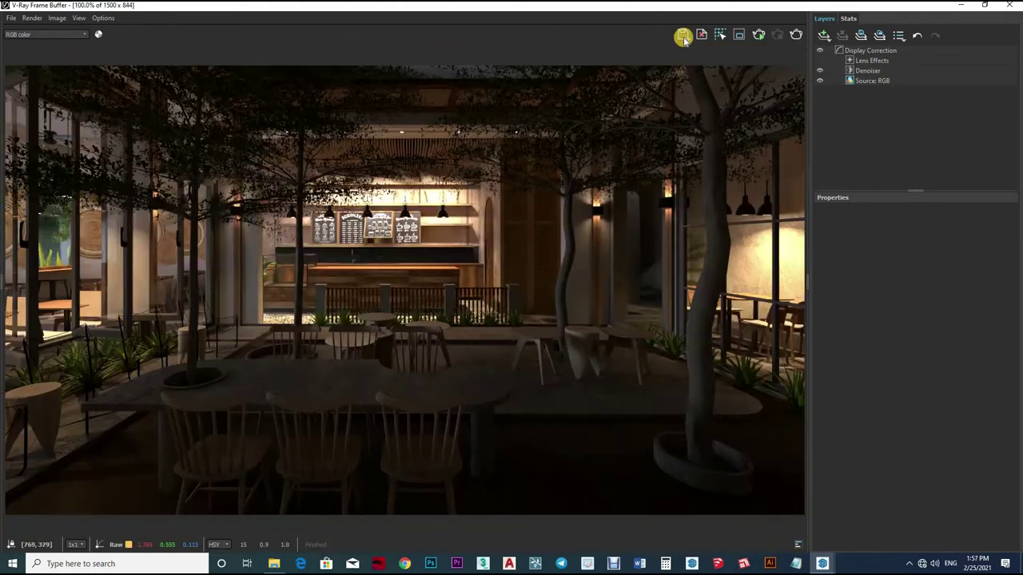
Save the render as PNG into new folders 9\pic under Desktop\V-RAY 5
left_click(683, 39)
scroll(378, 320, "down", 1)
left_click(378, 287)
scroll(676, 290, "down", 2)
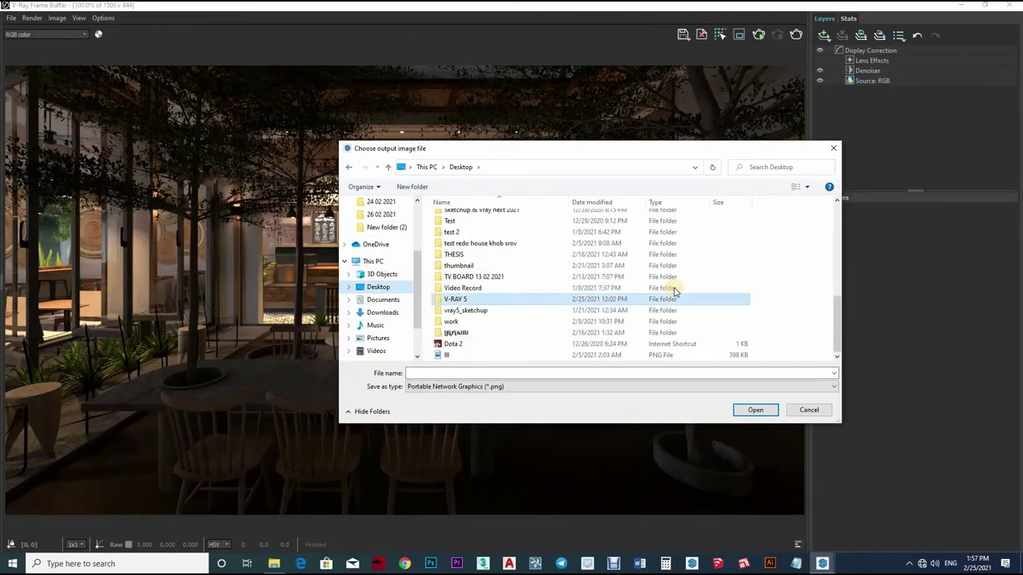
double_click(676, 290)
right_click(649, 285)
type("f9")
key("Return")
key("Return")
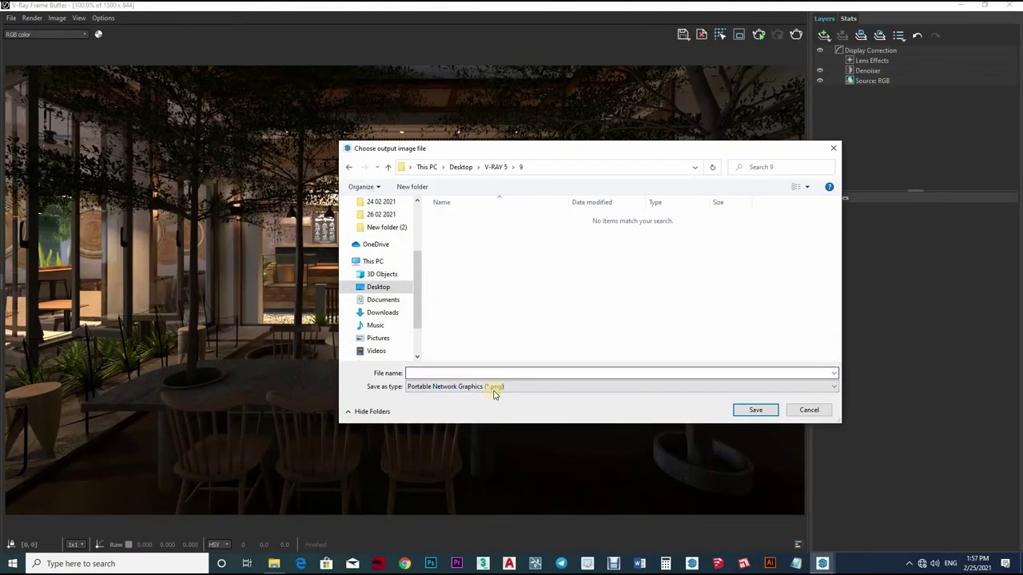
key("ctrl+shift+n")
left_click(681, 336)
key("Return")
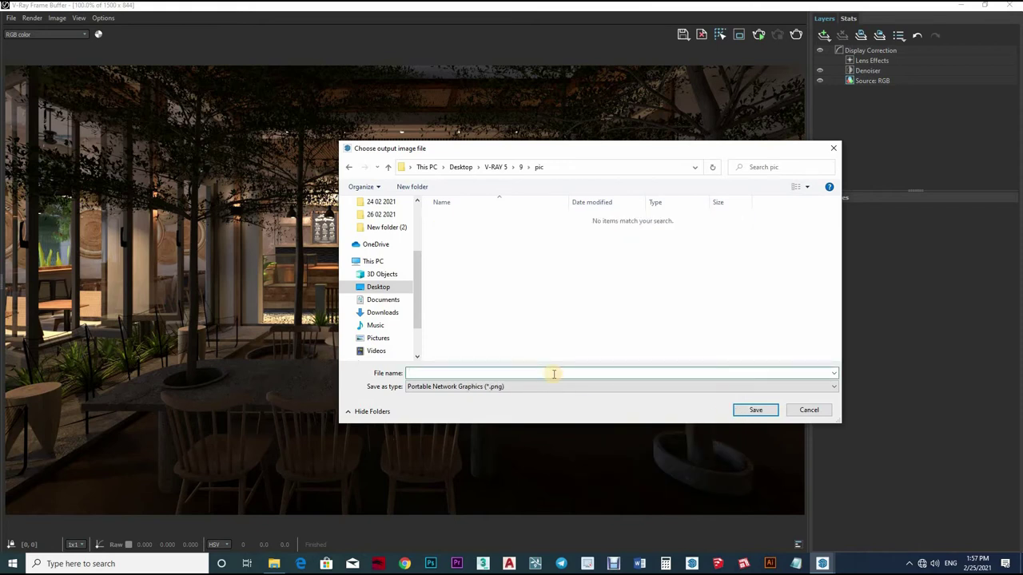
type("1")
left_click(751, 412)
Add an Exposure layer: exposure 1.846, Highlight Burn 0.171, and added contrast
left_click(824, 34)
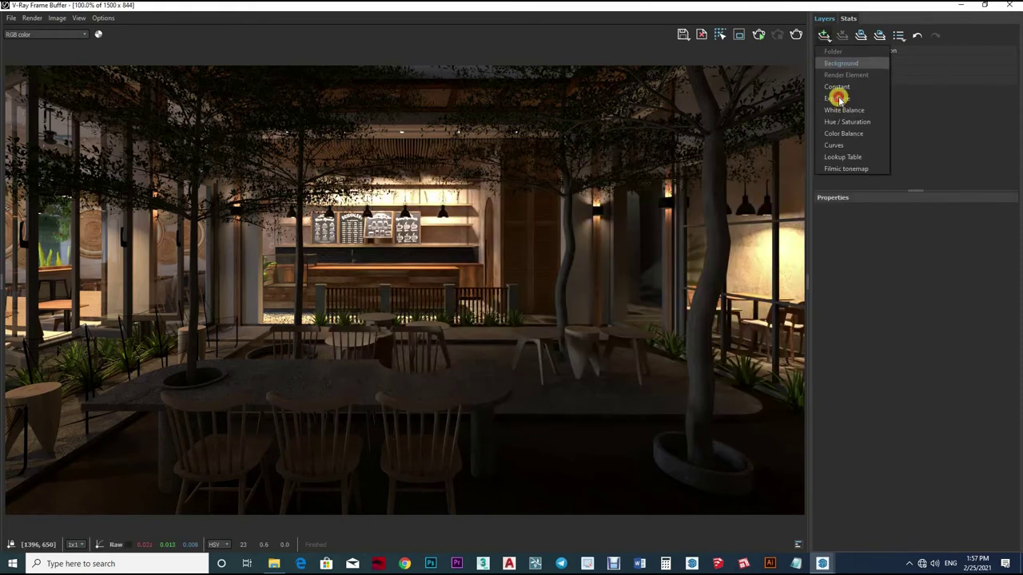
left_click(840, 92)
left_click_drag(970, 281, 847, 282)
left_click_drag(917, 263, 927, 262)
left_click_drag(897, 302, 918, 302)
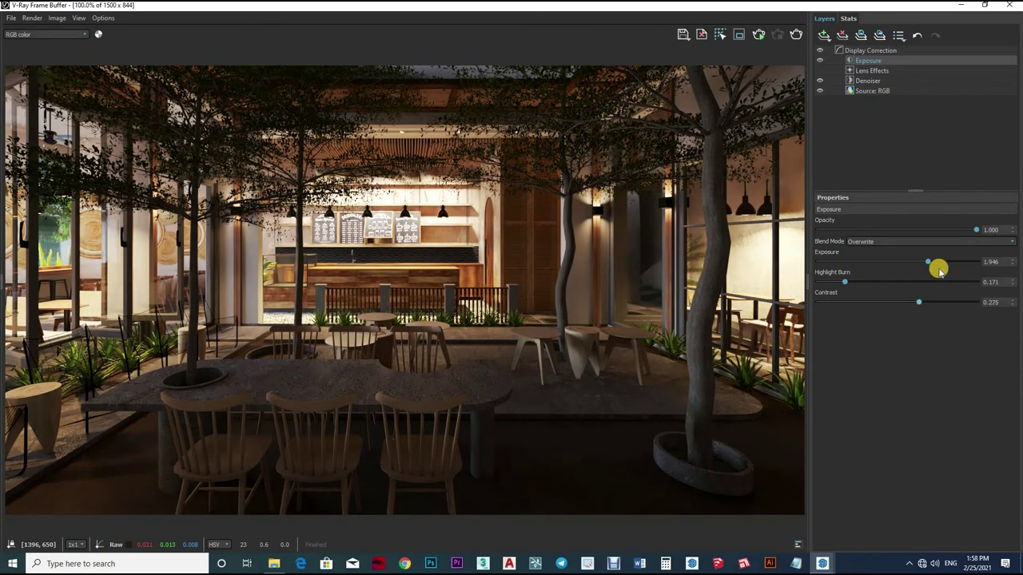
left_click_drag(939, 262, 926, 262)
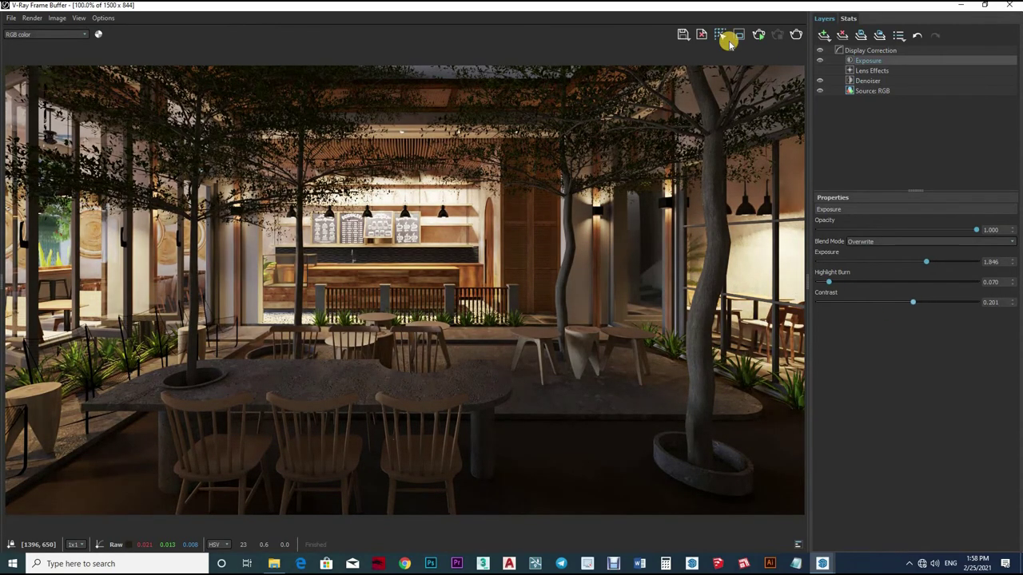
left_click(824, 36)
Open a daytime coffee shop courtyard render from the project folder full screen
left_click(548, 415)
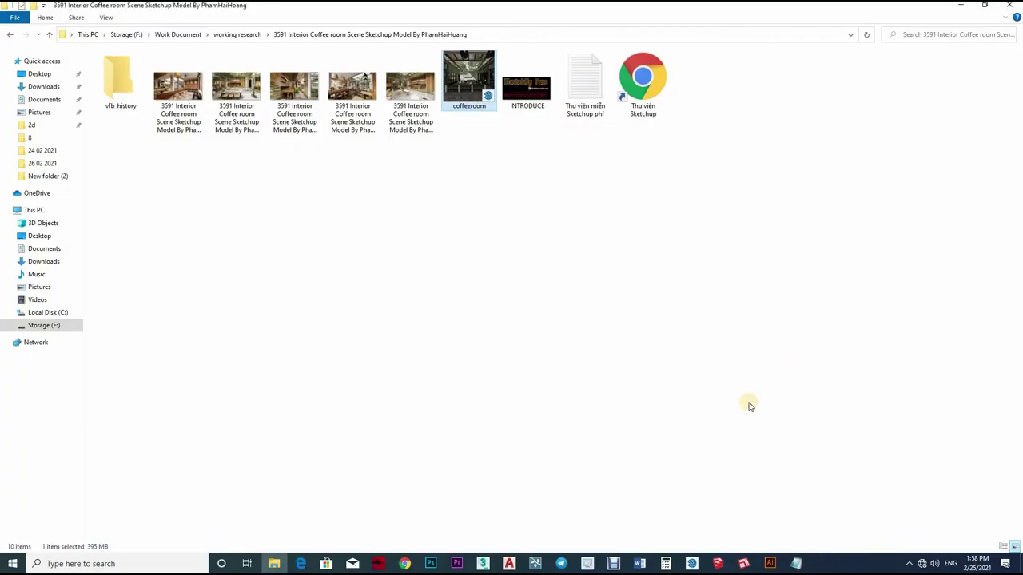